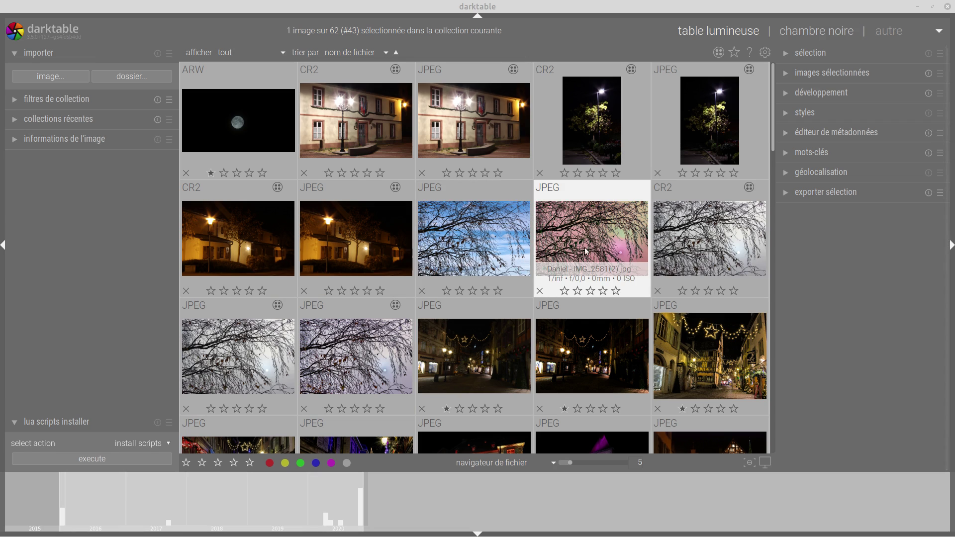
# Open the raw photo IMG_2581.CR2 of the tree branches in the darkroom and list only its active modules.
pyautogui.click(713, 233)
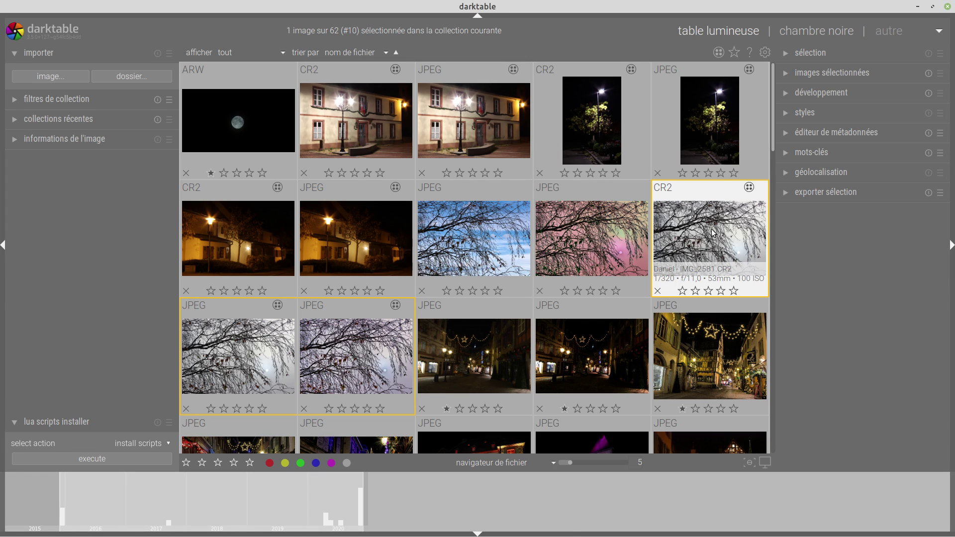
pyautogui.doubleClick(714, 232)
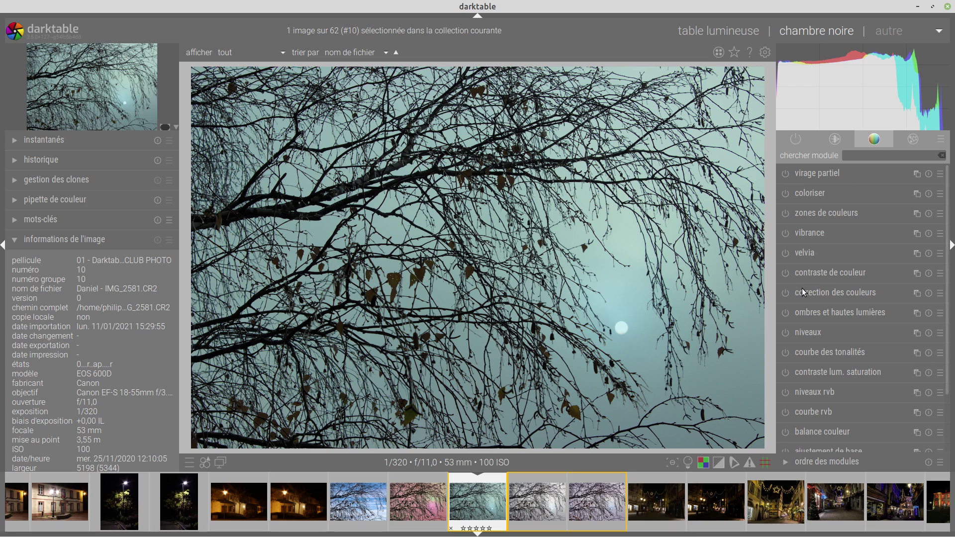
pyautogui.click(794, 138)
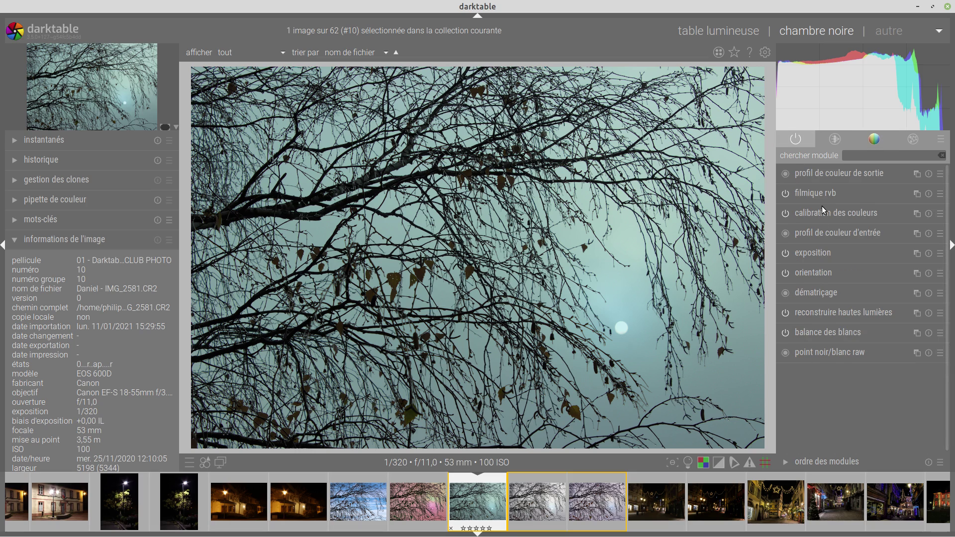
# Collapse the image information and examine the photo's editing history down to the original.
pyautogui.click(24, 229)
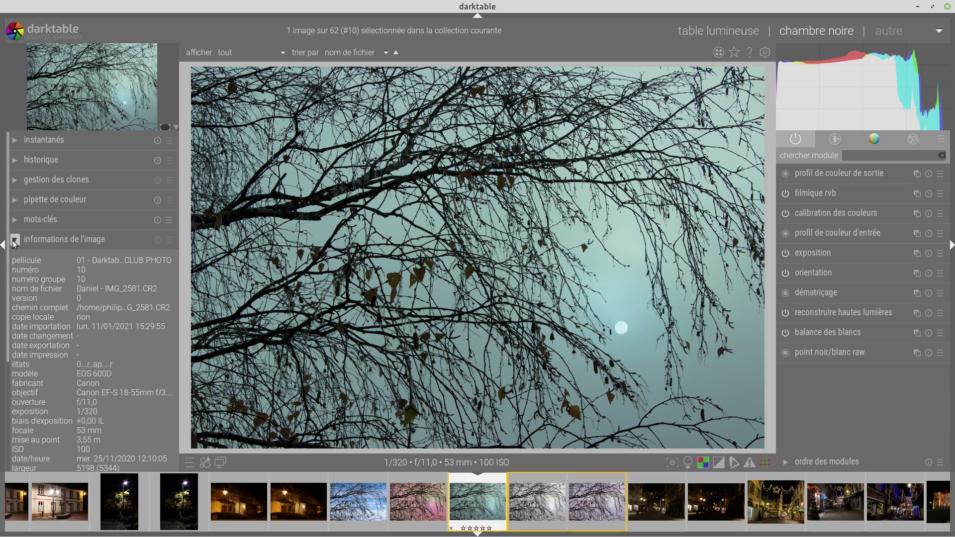
pyautogui.click(13, 158)
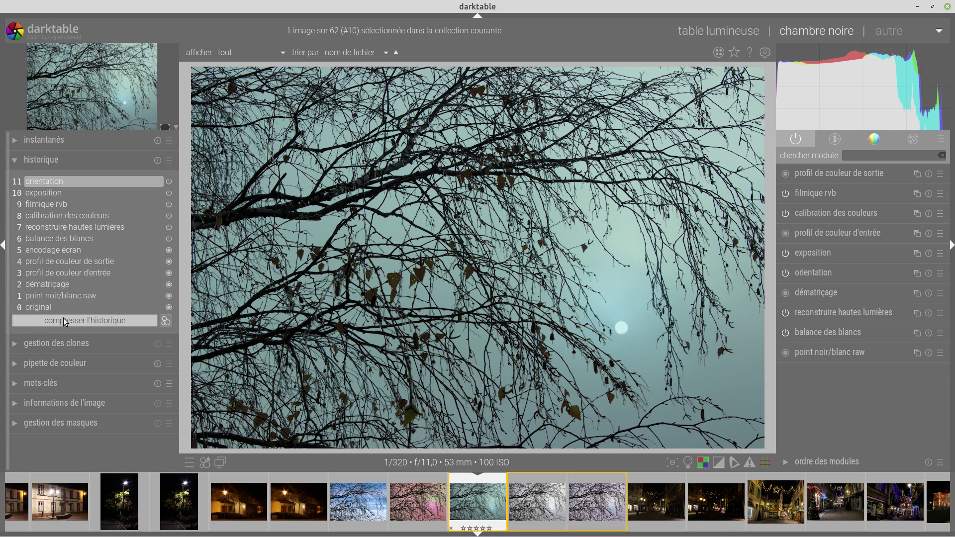
pyautogui.click(73, 193)
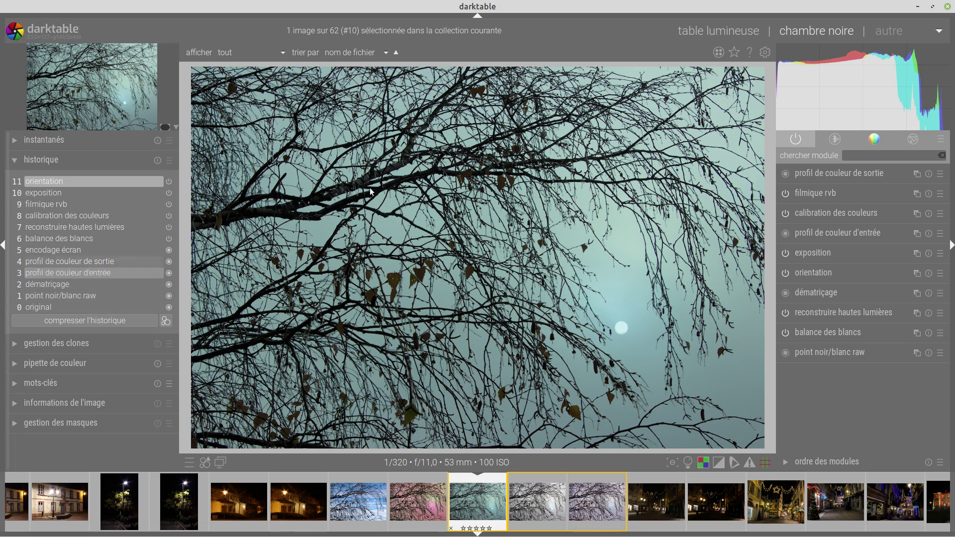
pyautogui.click(765, 53)
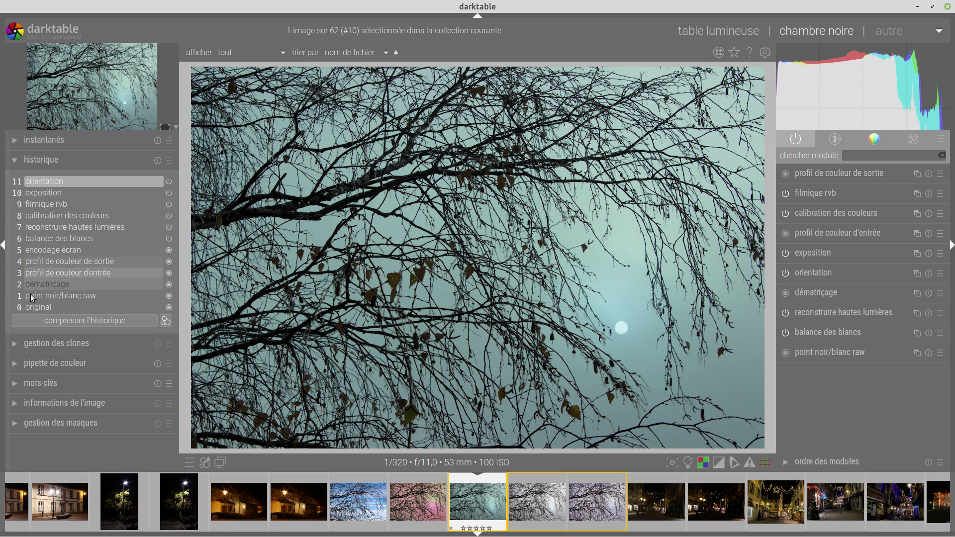
pyautogui.click(36, 308)
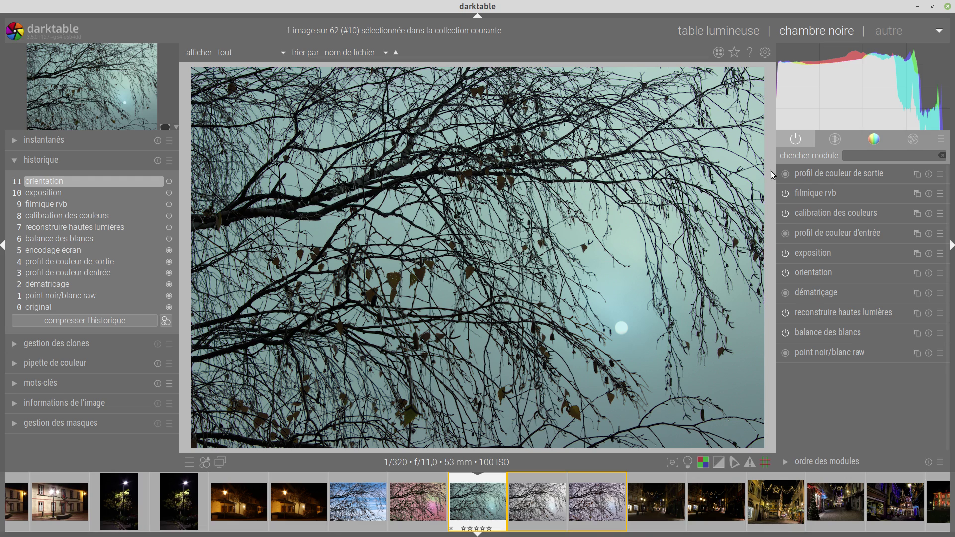
# Open the module layout preset manager, then move and enlarge its window to show more of the module groups.
pyautogui.click(942, 142)
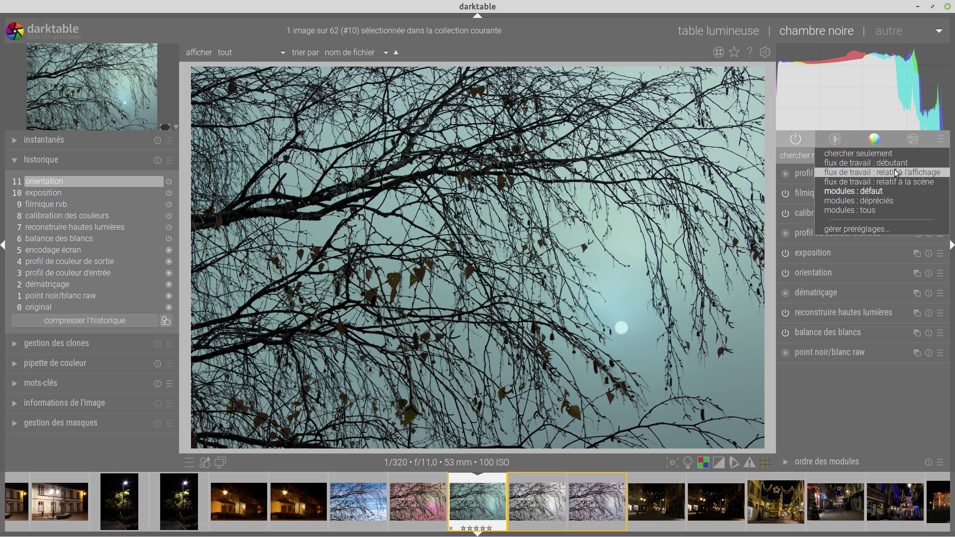
pyautogui.click(871, 229)
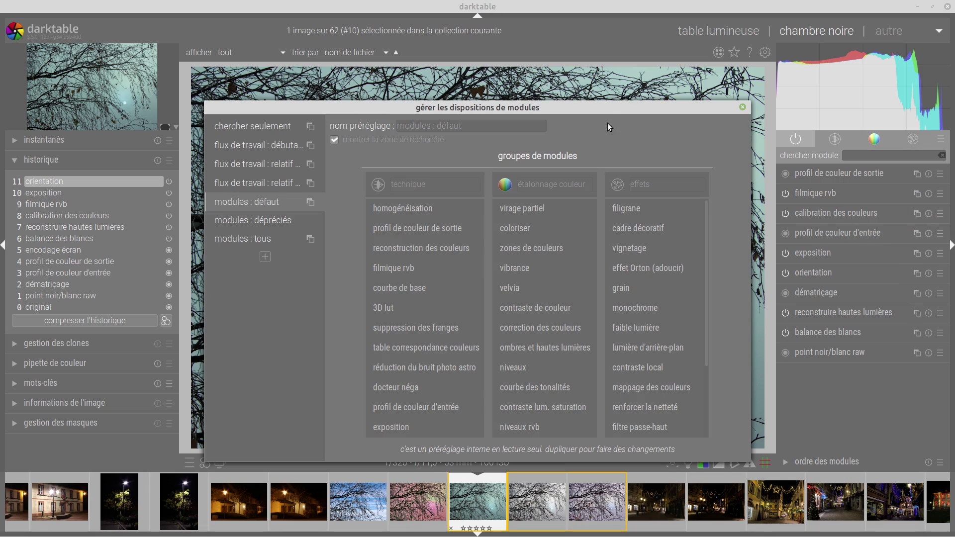
pyautogui.moveTo(601, 104); pyautogui.dragTo(403, 36)
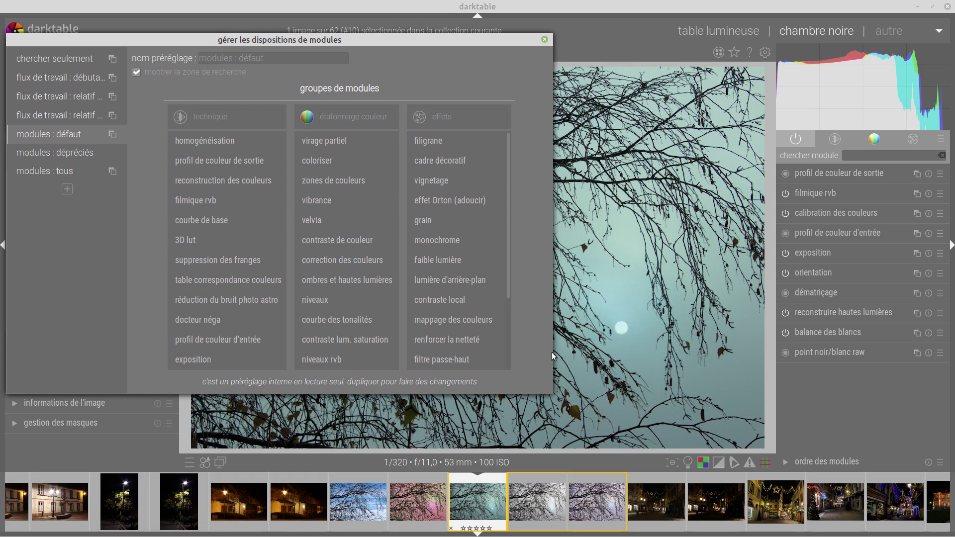
pyautogui.moveTo(553, 352); pyautogui.dragTo(937, 329)
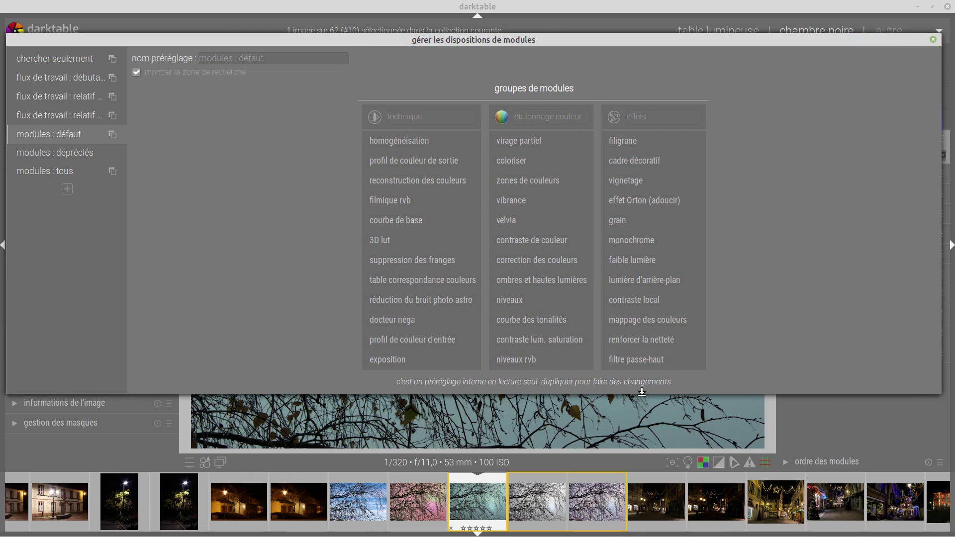
pyautogui.moveTo(642, 391); pyautogui.dragTo(642, 447)
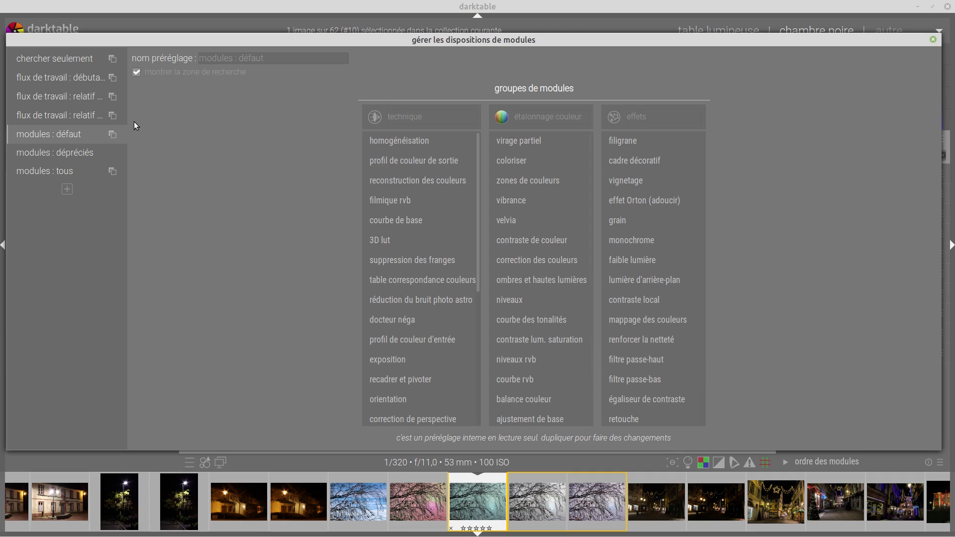
# Examine the module groups of the "modules : dépréciés" and "modules : tous" presets.
pyautogui.click(73, 152)
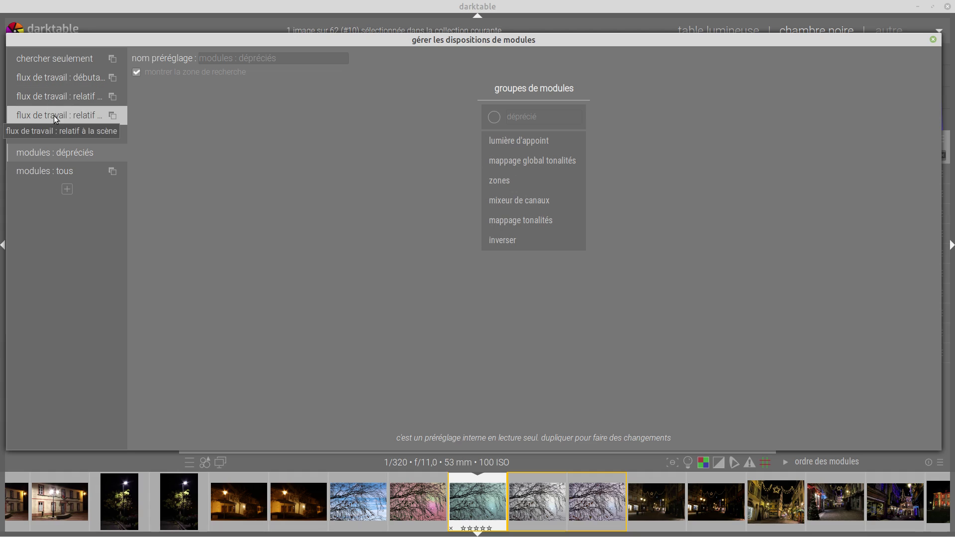
pyautogui.click(42, 172)
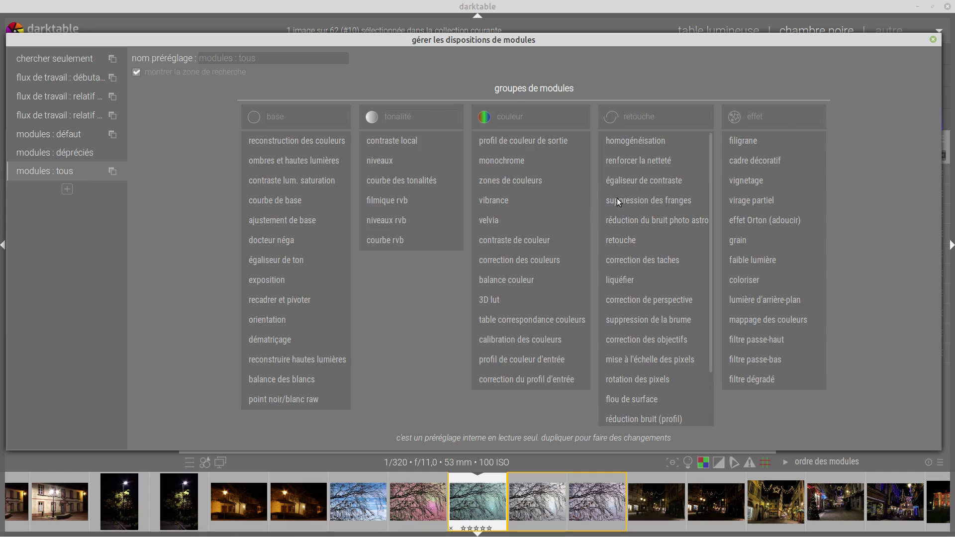
pyautogui.scroll(-2, 643, 201)
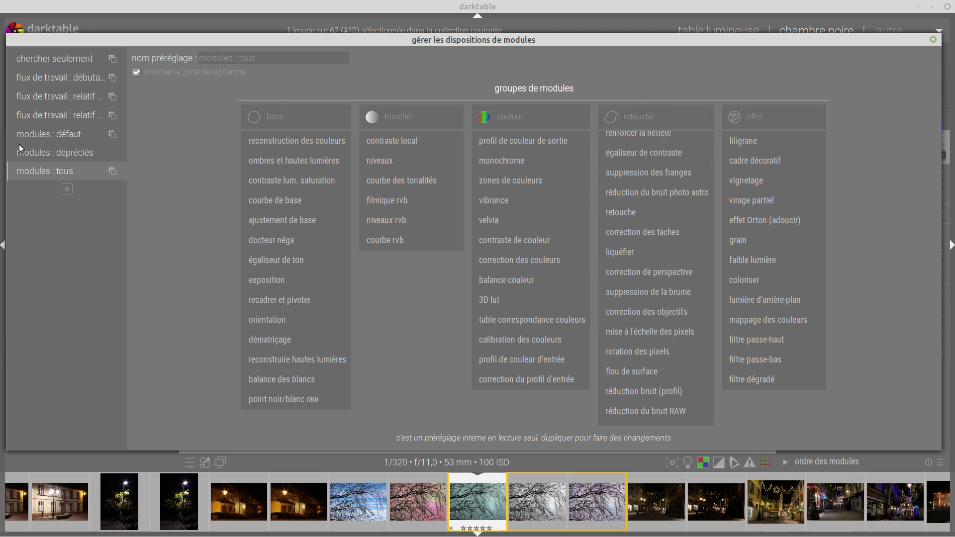
# Add an empty module layout preset and duplicate it.
pyautogui.click(67, 190)
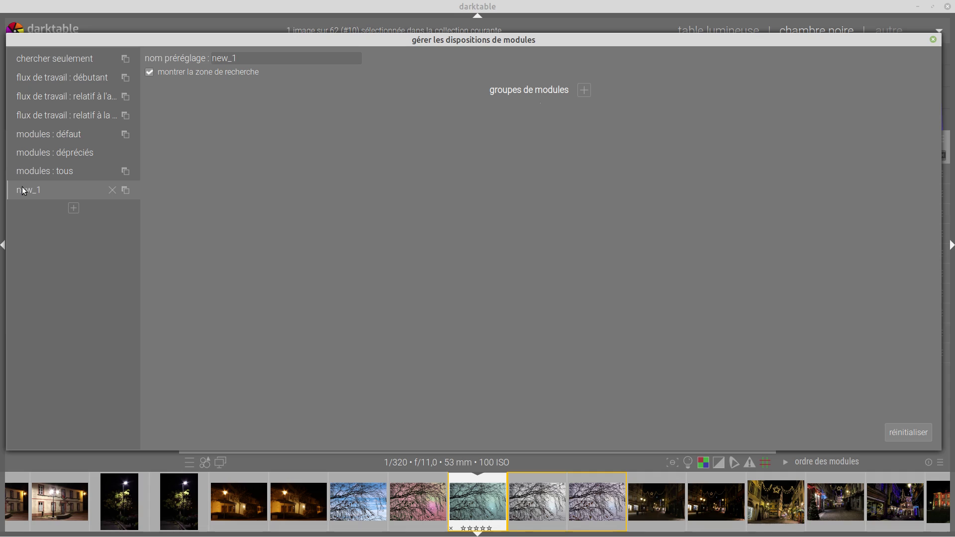
pyautogui.click(126, 191)
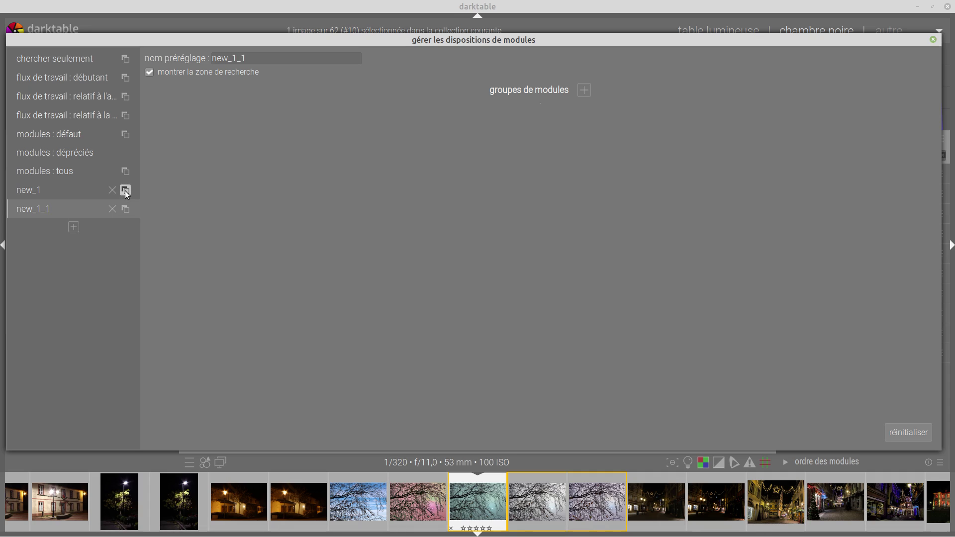
# Delete the duplicated empty preset and the empty preset it was copied from.
pyautogui.click(112, 208)
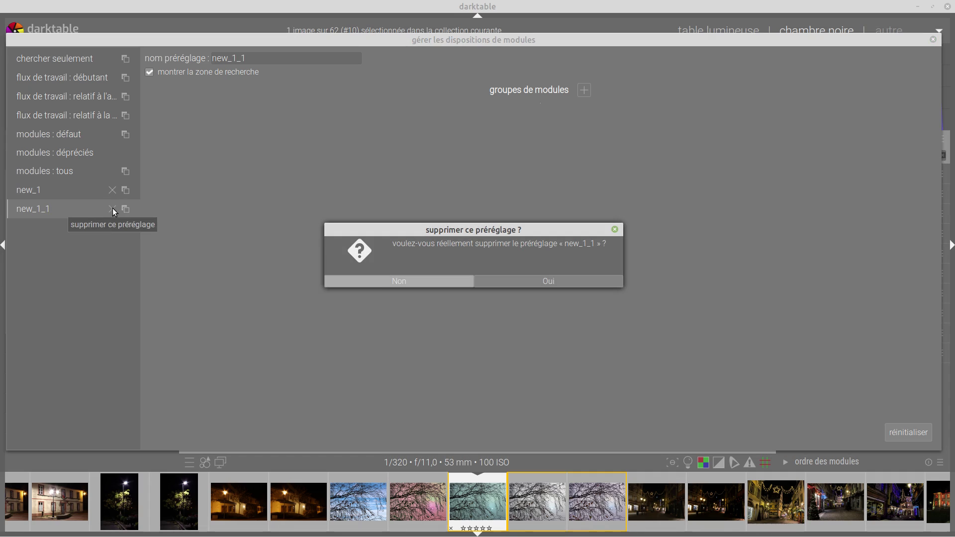
pyautogui.click(519, 284)
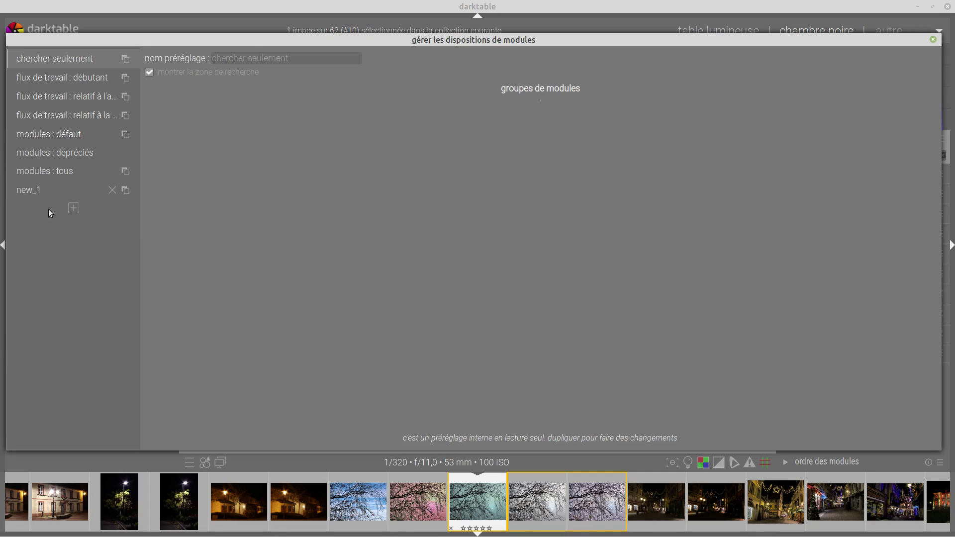
pyautogui.click(32, 187)
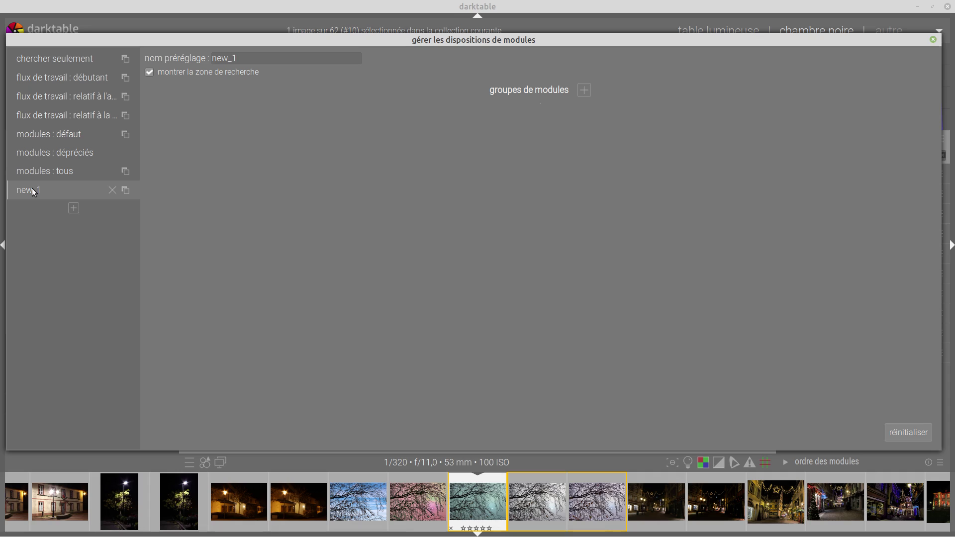
pyautogui.click(112, 190)
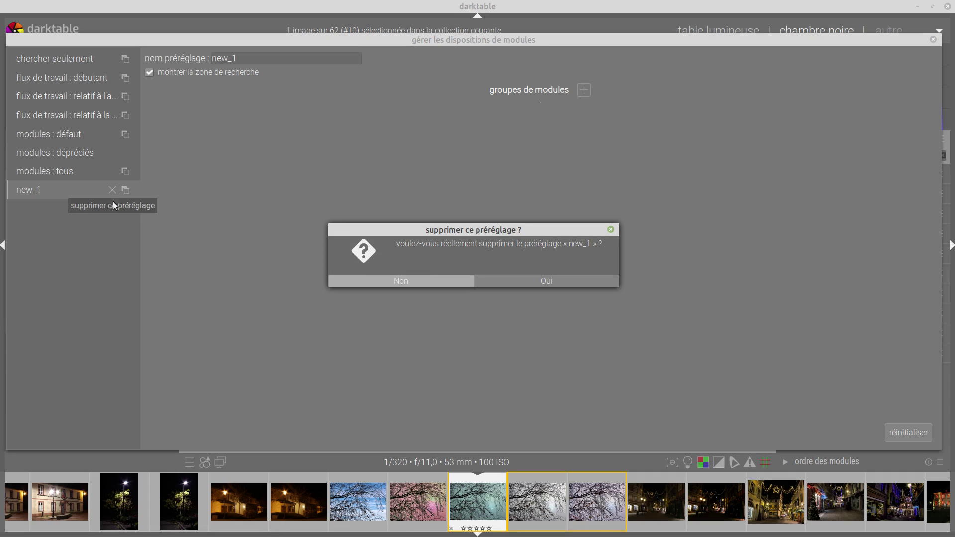
pyautogui.click(506, 282)
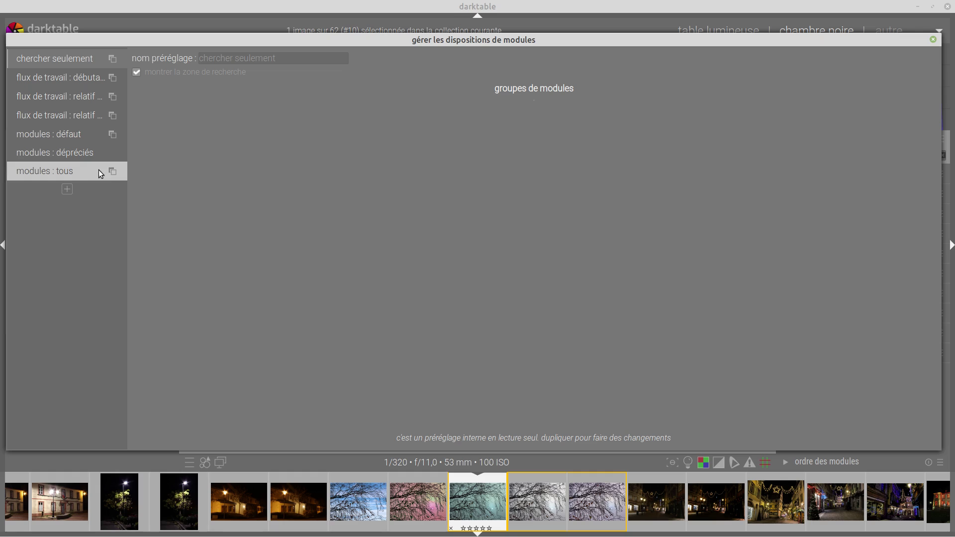
# Duplicate the "modules : tous" preset and name the copy PERSO.
pyautogui.click(114, 169)
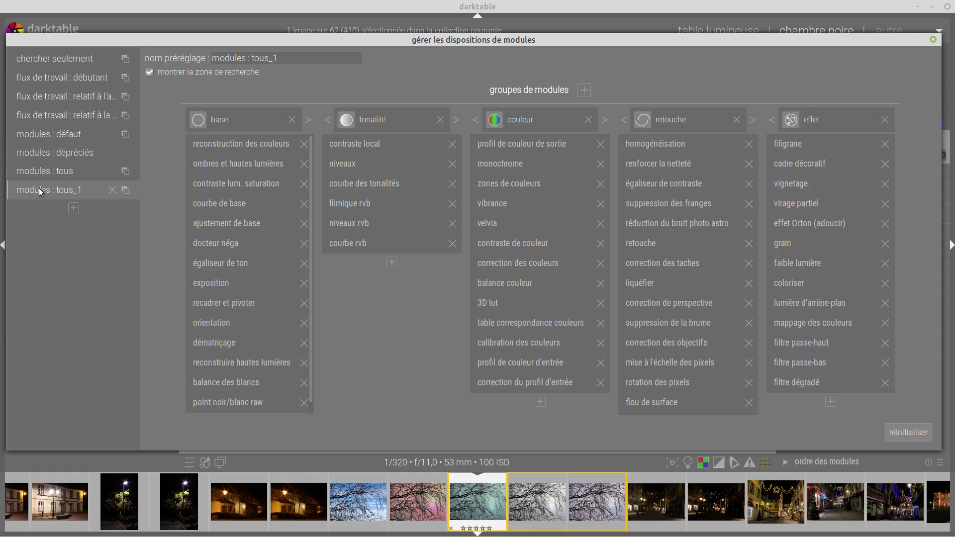
pyautogui.moveTo(300, 57); pyautogui.dragTo(198, 57)
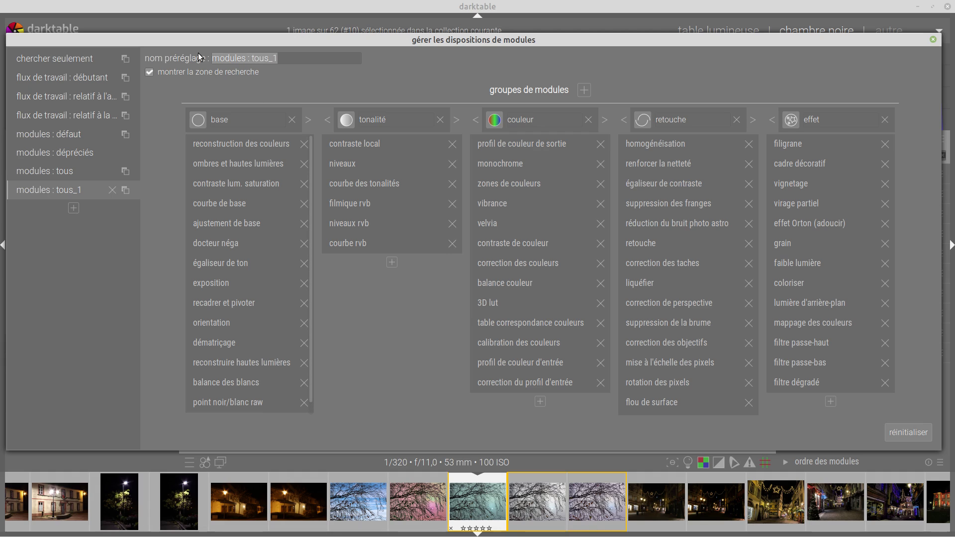
pyautogui.press('BackSpace')
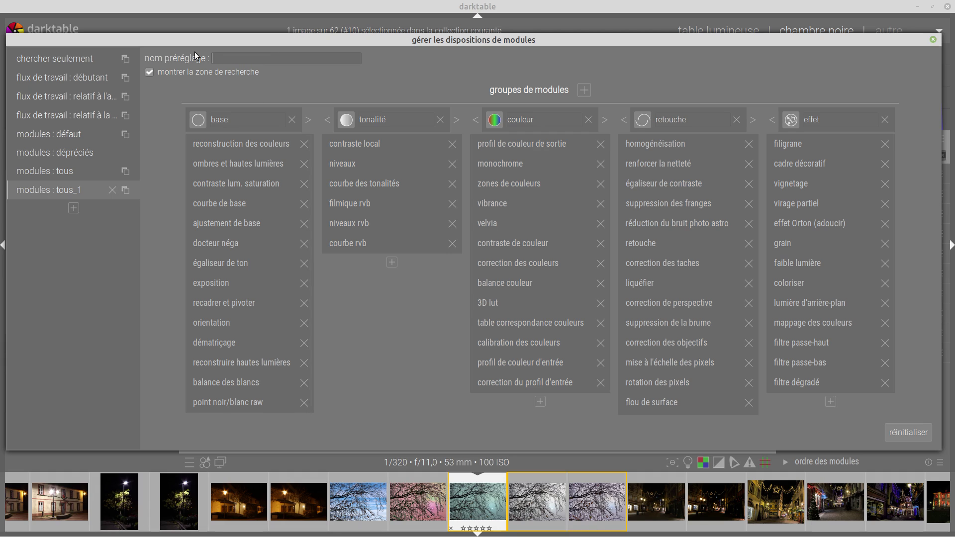
pyautogui.write('PERSO')
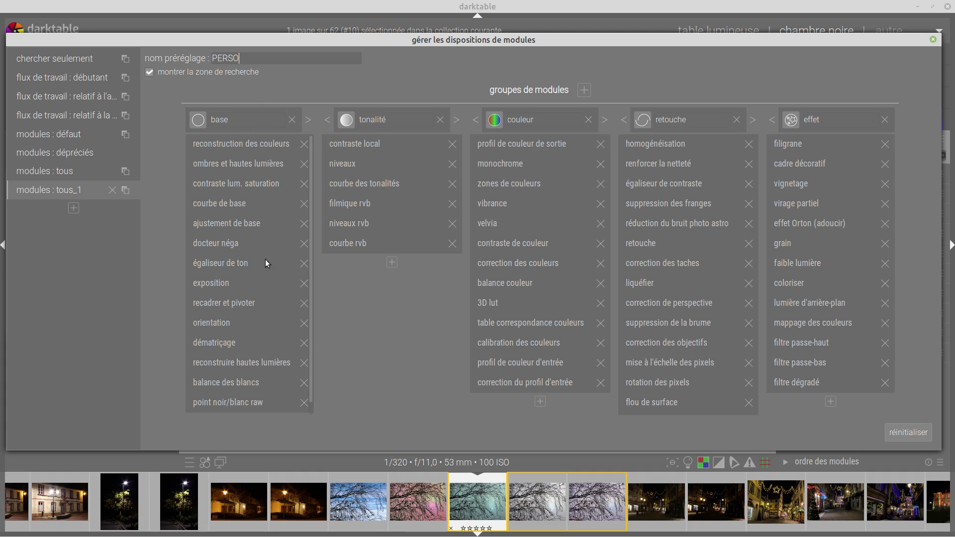
# Remove reconstruction des couleurs, ombres et hautes lumières, contraste lum. saturation, courbe de base and ajustement de base from the base group.
pyautogui.click(304, 144)
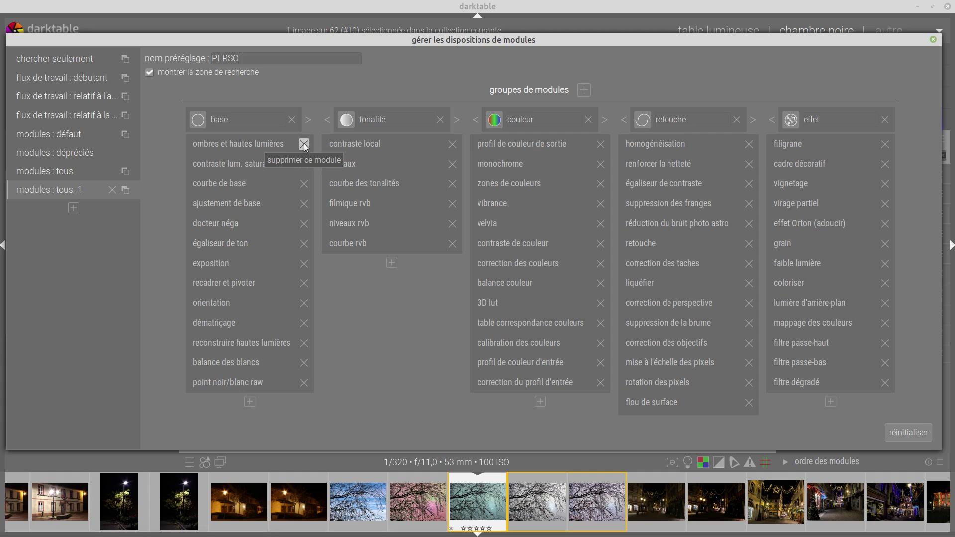
pyautogui.click(304, 145)
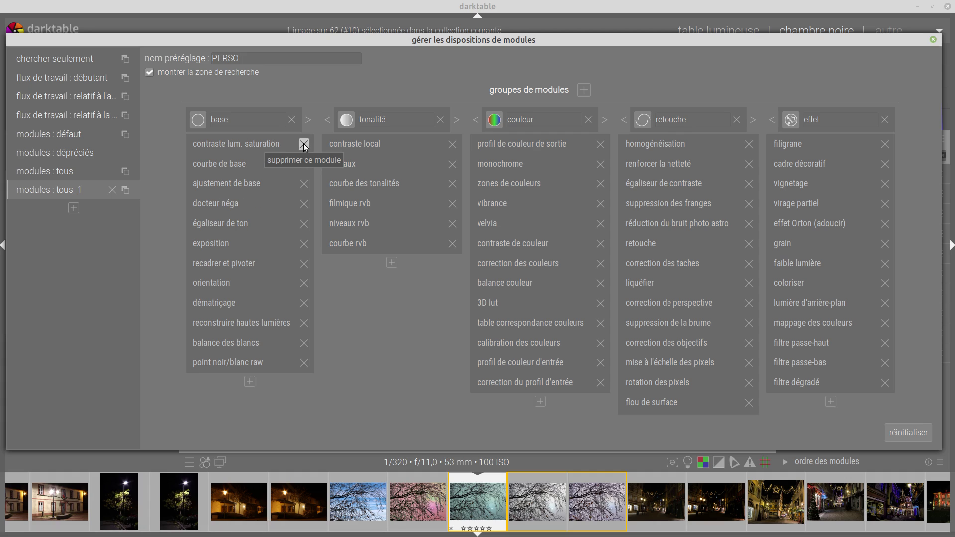
pyautogui.click(304, 144)
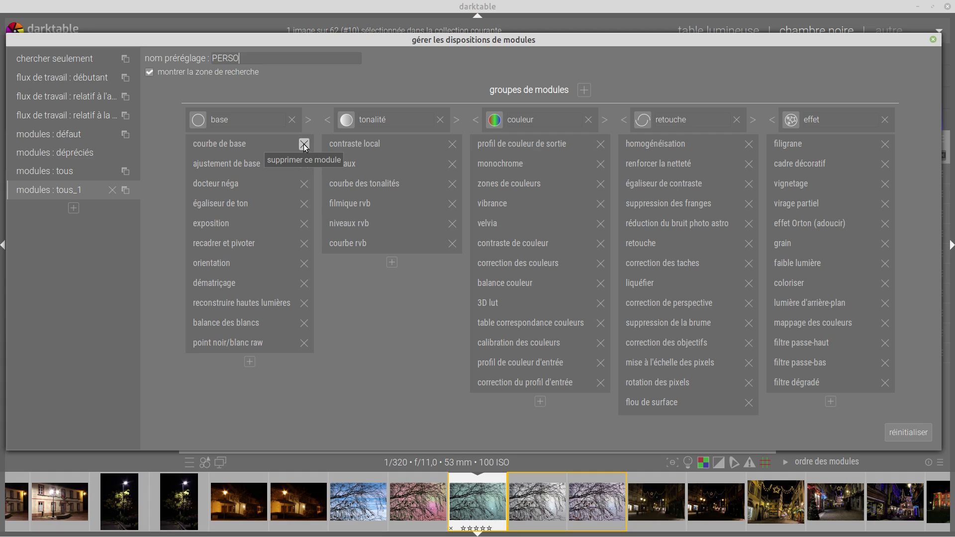
pyautogui.click(304, 144)
pyautogui.click(304, 144)
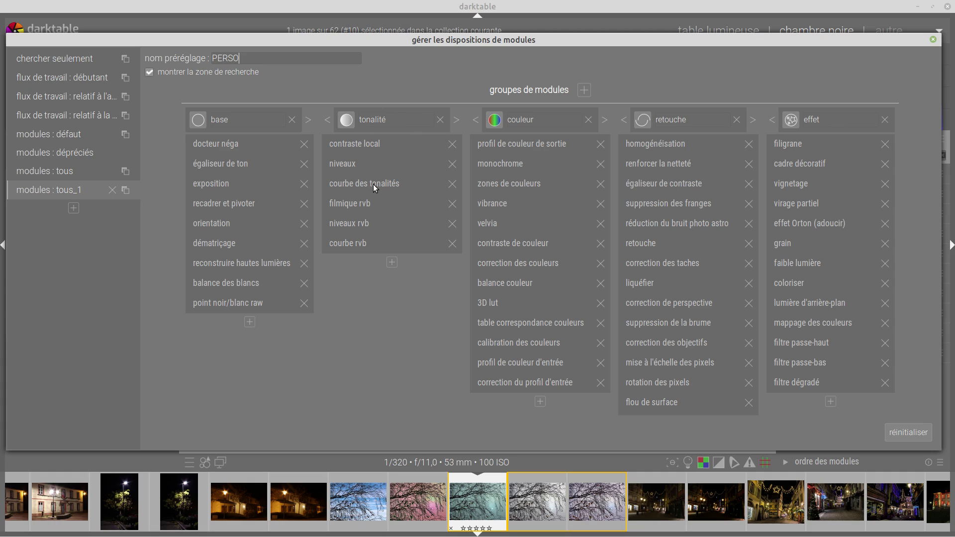
# Remove courbe des tonalités from tonalité, monochrome and contraste de couleur from couleur, and correction des taches from retouche.
pyautogui.click(452, 184)
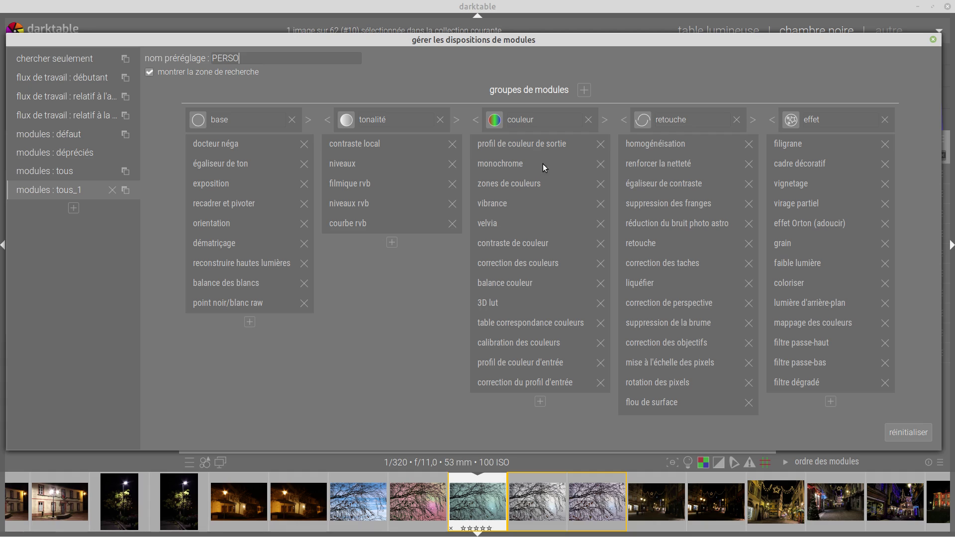
pyautogui.click(600, 165)
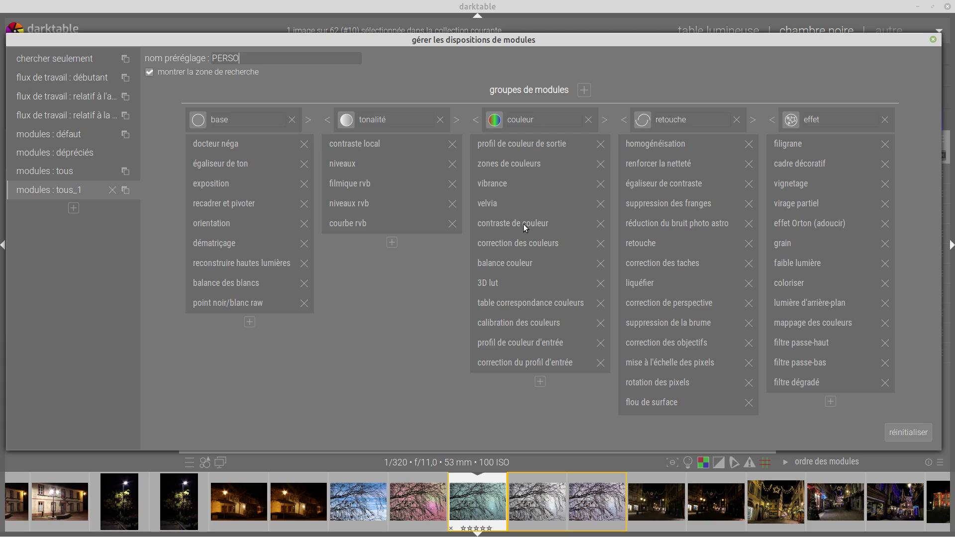
pyautogui.click(600, 223)
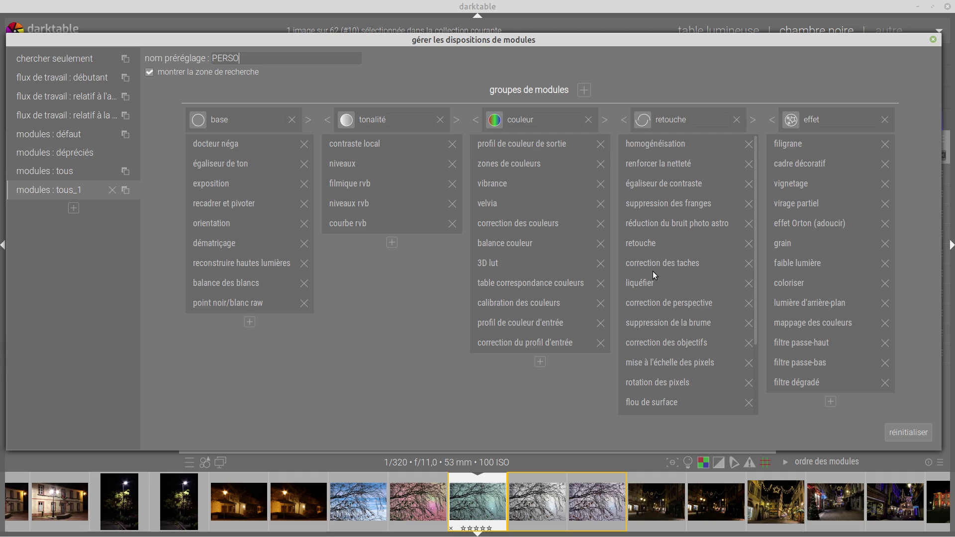
pyautogui.click(749, 264)
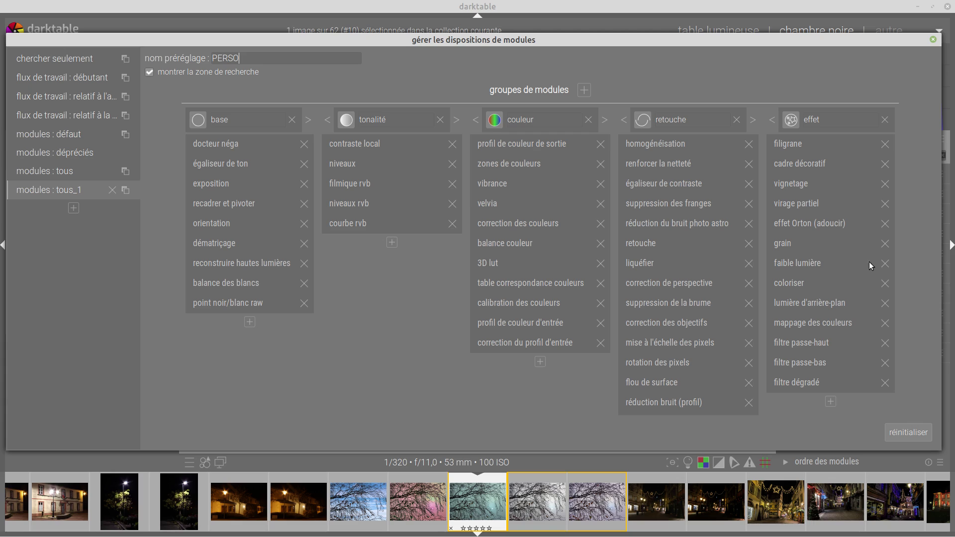
# Remove faible lumière, coloriser, lumière d'arrière-plan and mappage des couleurs from the effet group.
pyautogui.click(885, 264)
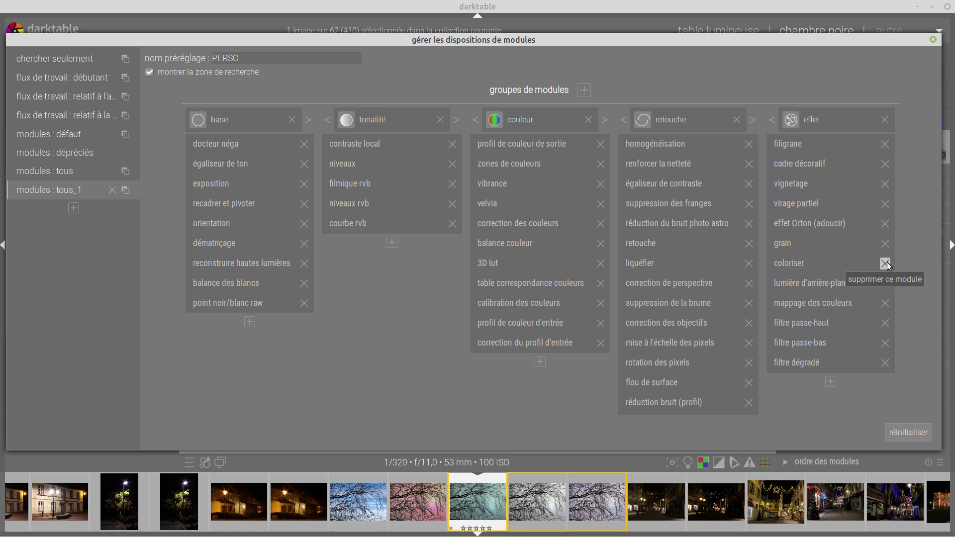
pyautogui.click(886, 264)
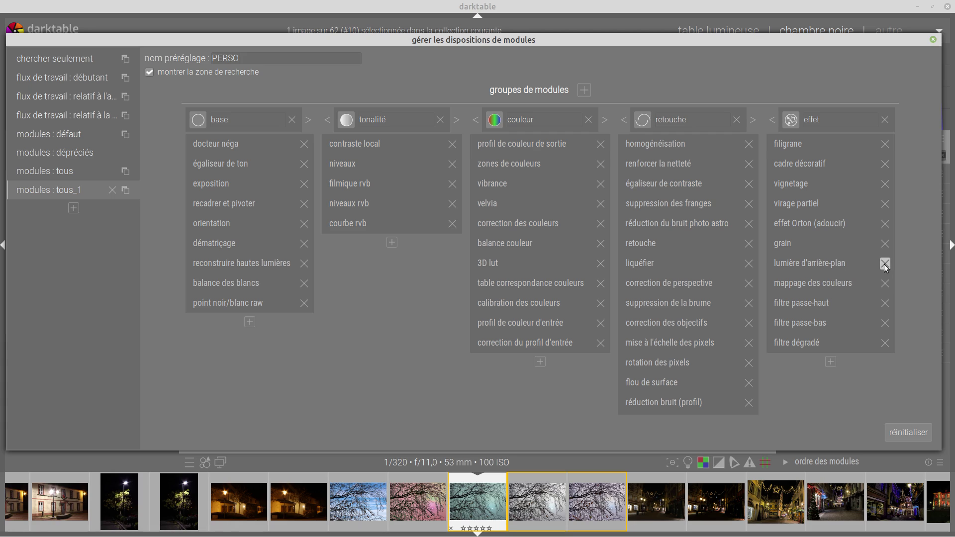
pyautogui.click(885, 264)
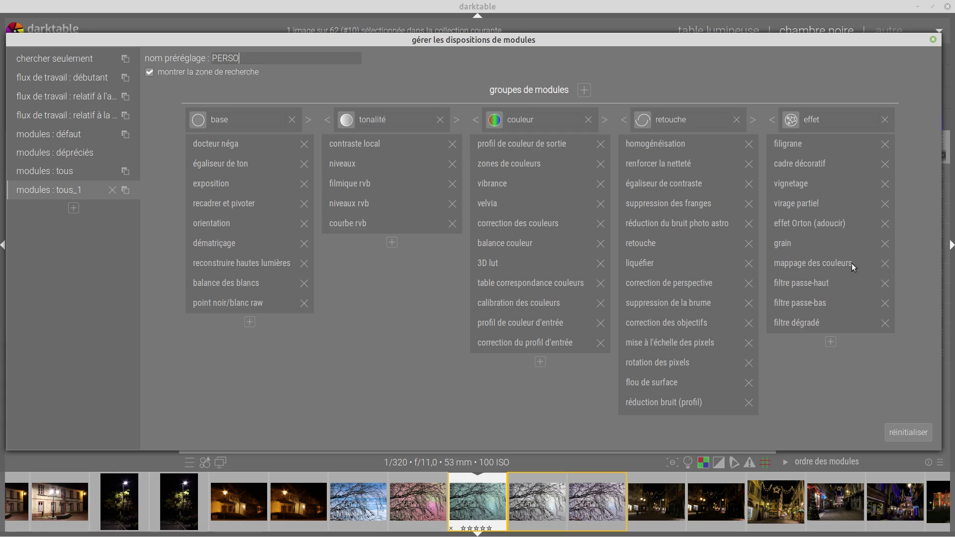
pyautogui.click(885, 264)
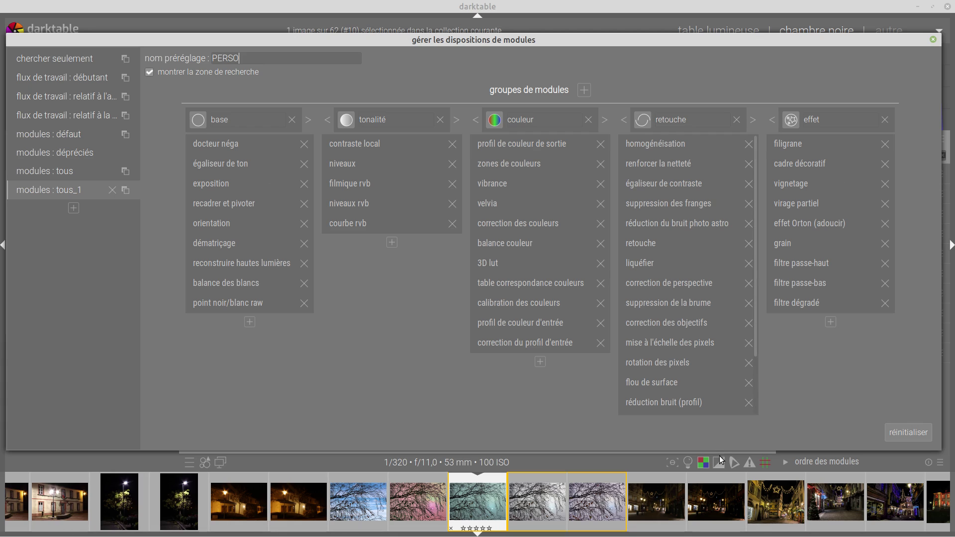
# Add a new module group, give it the favoris icon and name it favoris.
pyautogui.click(584, 91)
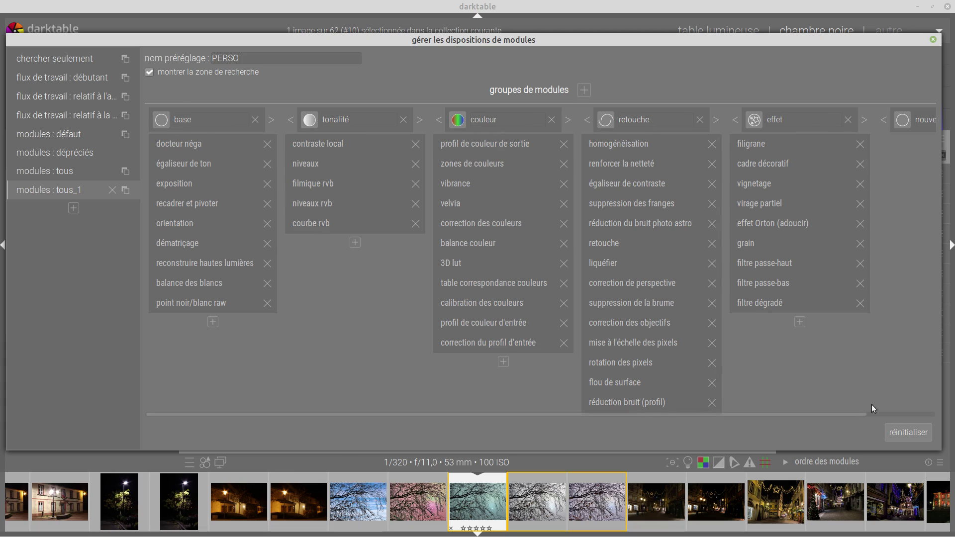
pyautogui.moveTo(855, 414); pyautogui.dragTo(923, 414)
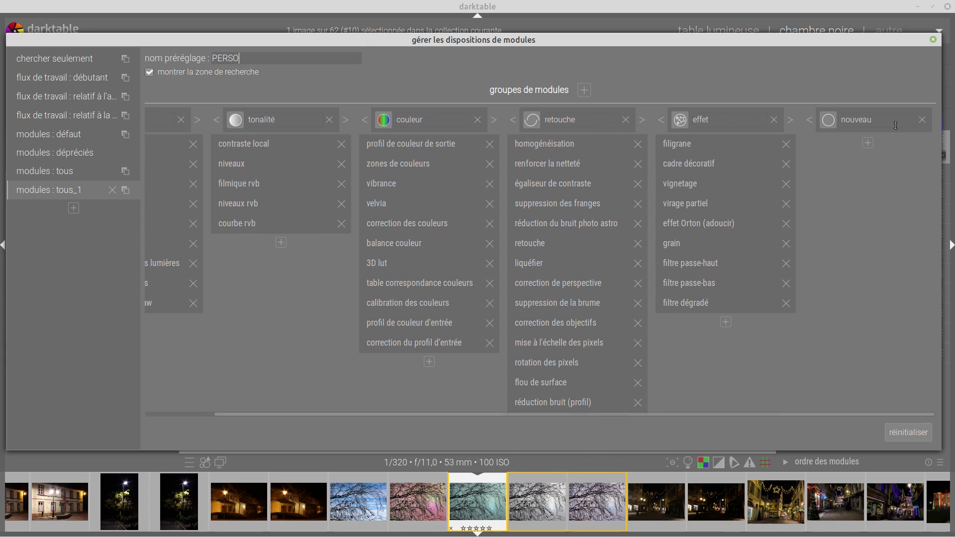
pyautogui.click(830, 121)
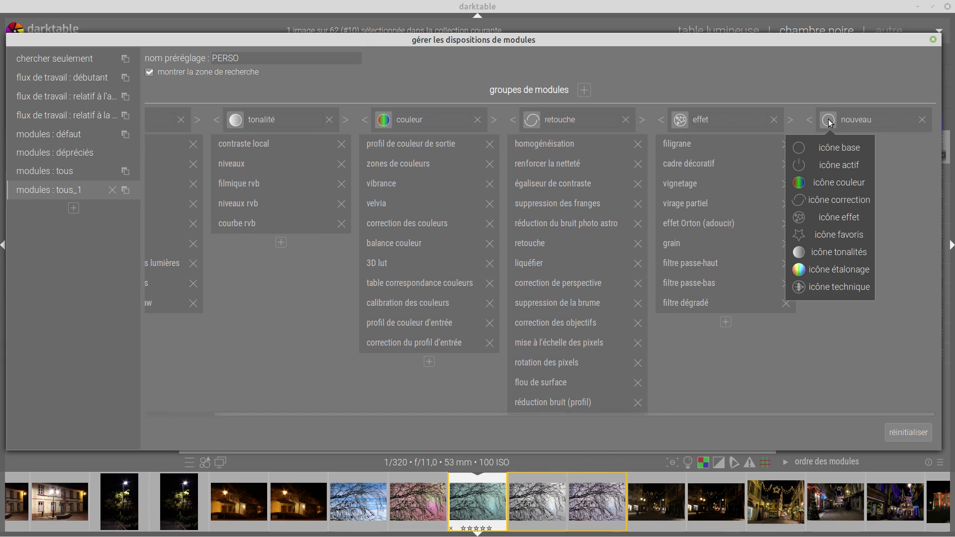
pyautogui.click(830, 235)
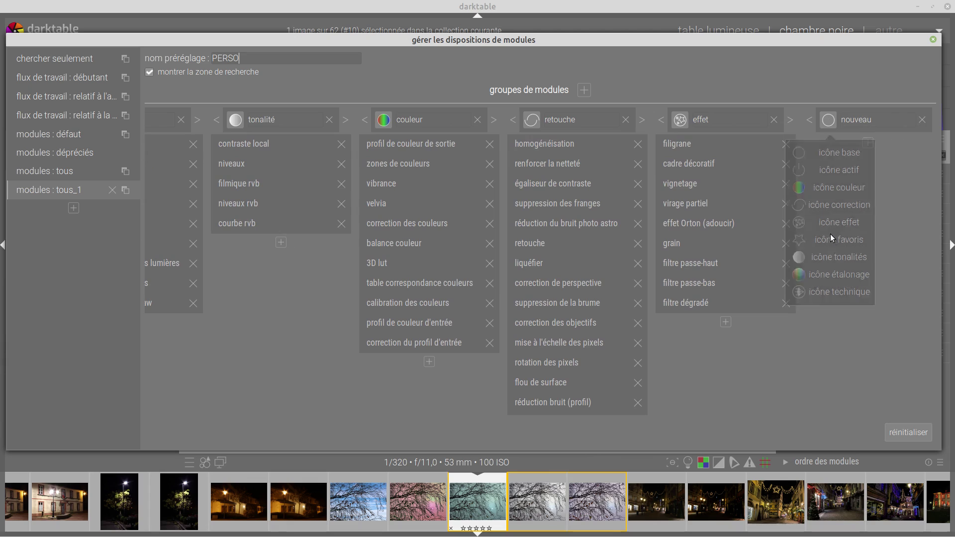
pyautogui.click(884, 120)
pyautogui.press('BackSpace')
pyautogui.press('BackSpace')
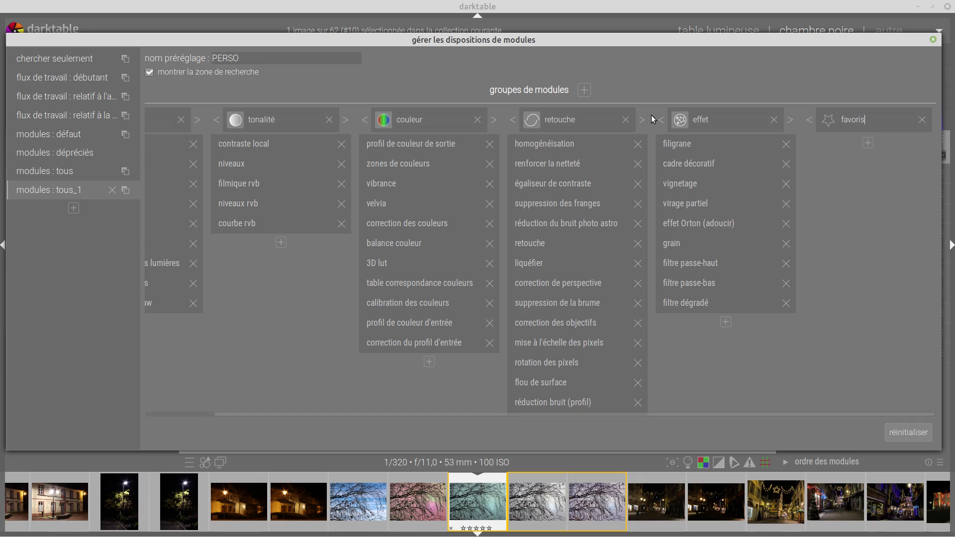
# Move the favoris group ahead of all the other groups so that it precedes base.
pyautogui.click(807, 122)
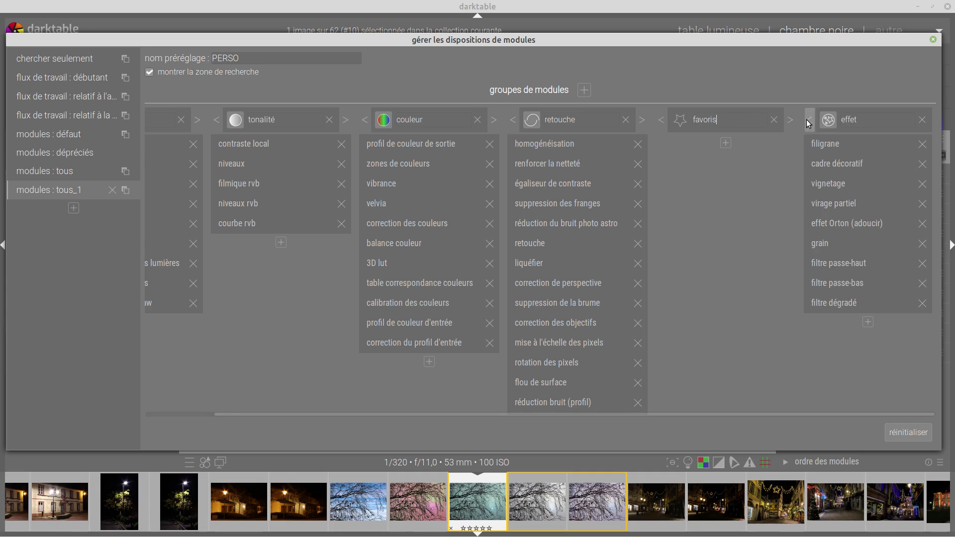
pyautogui.click(660, 121)
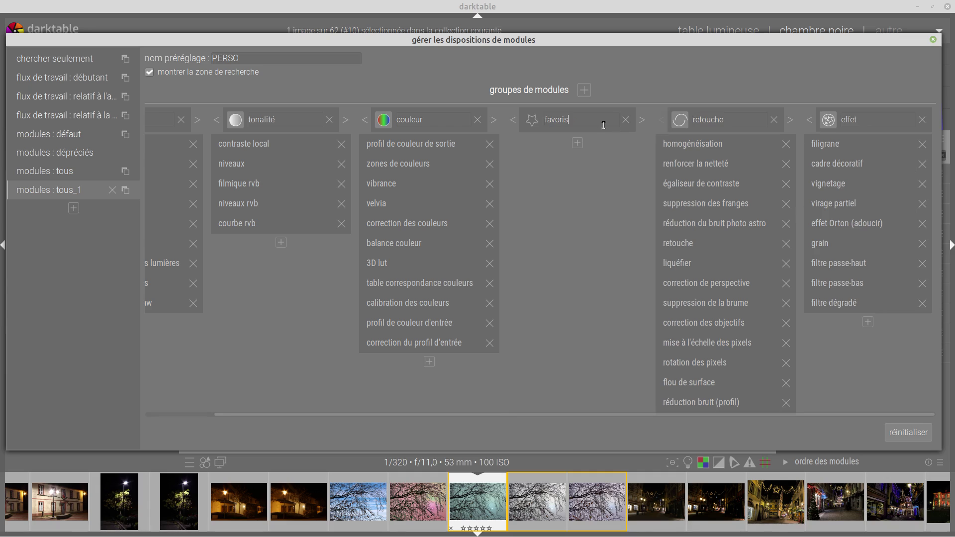
pyautogui.click(512, 121)
pyautogui.click(364, 121)
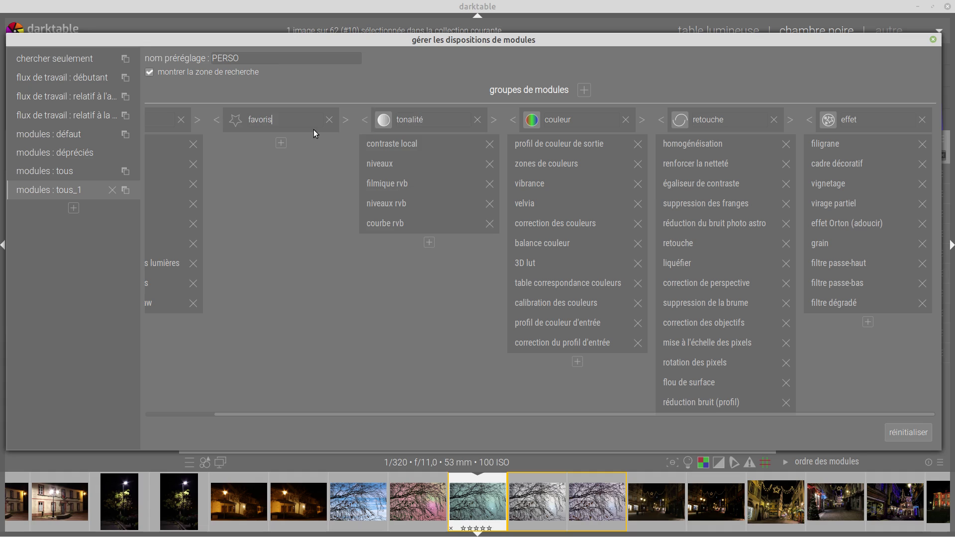
pyautogui.click(217, 121)
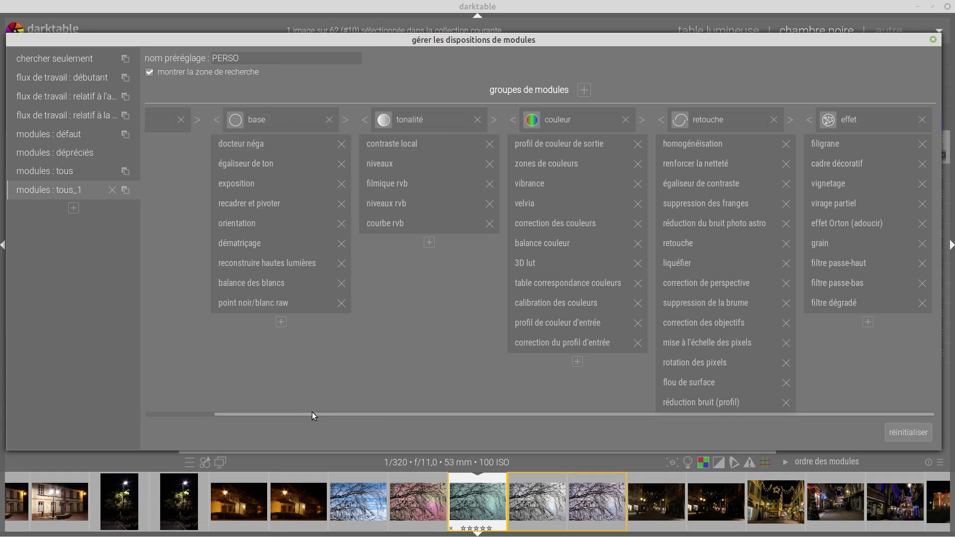
pyautogui.moveTo(313, 413); pyautogui.dragTo(222, 411)
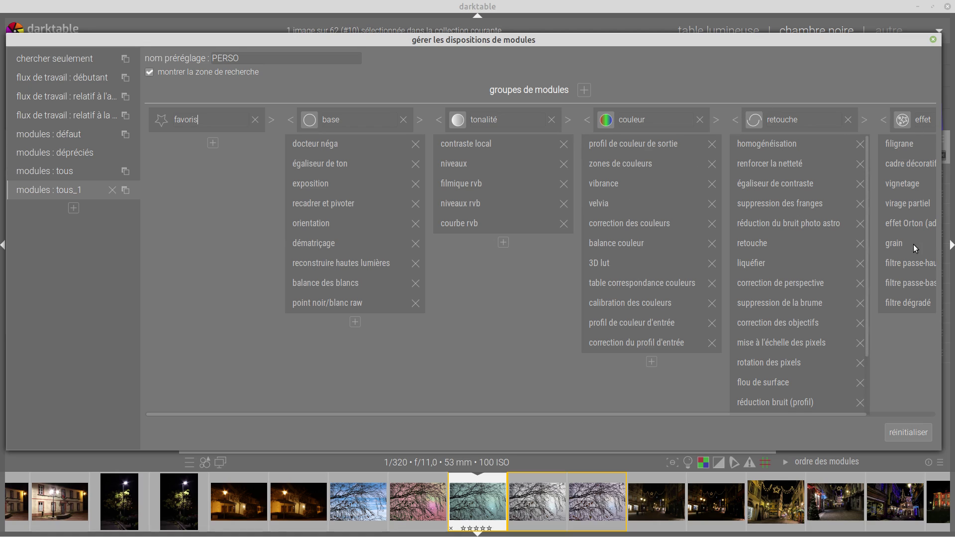
# Add balance couleur, balance des blancs, calibration des couleurs and contraste local to the favoris group.
pyautogui.click(213, 143)
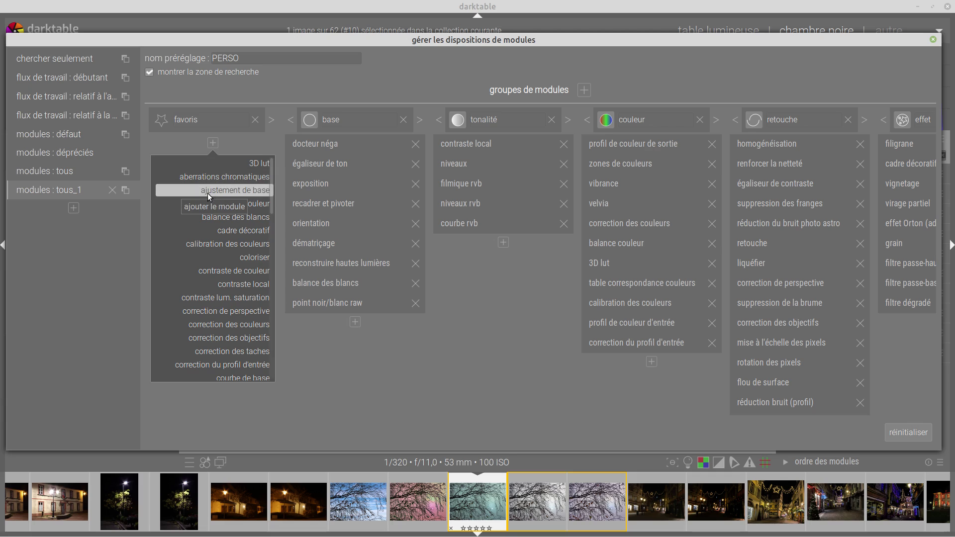
pyautogui.click(227, 203)
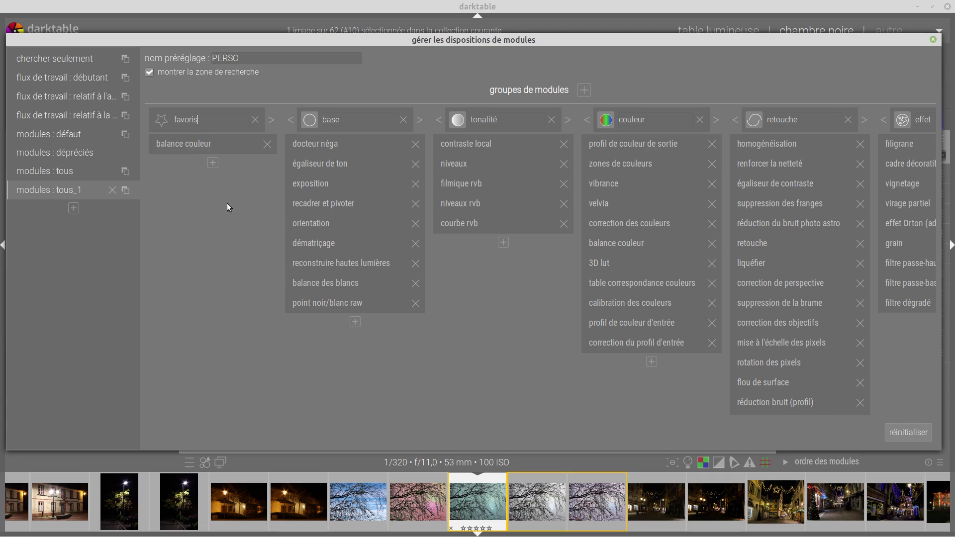
pyautogui.click(212, 163)
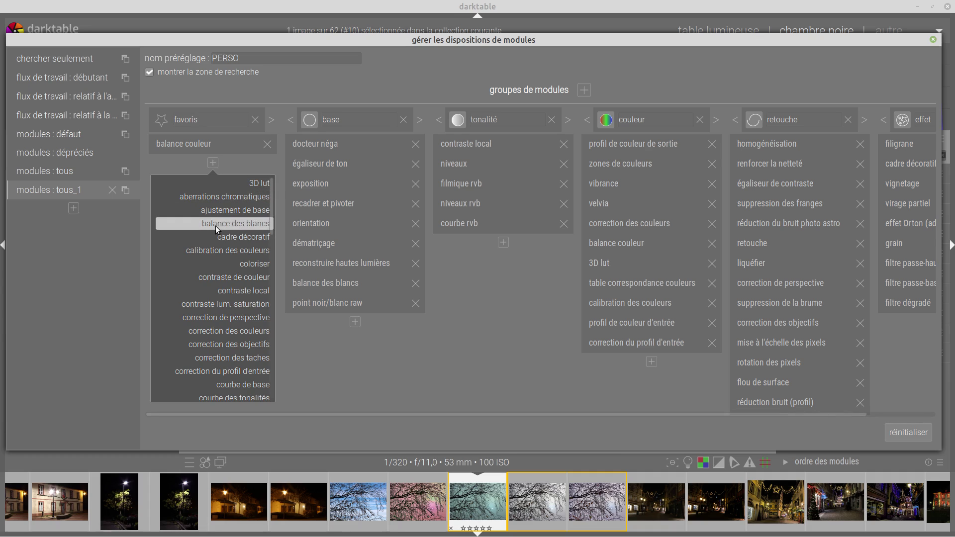
pyautogui.click(217, 224)
pyautogui.click(212, 182)
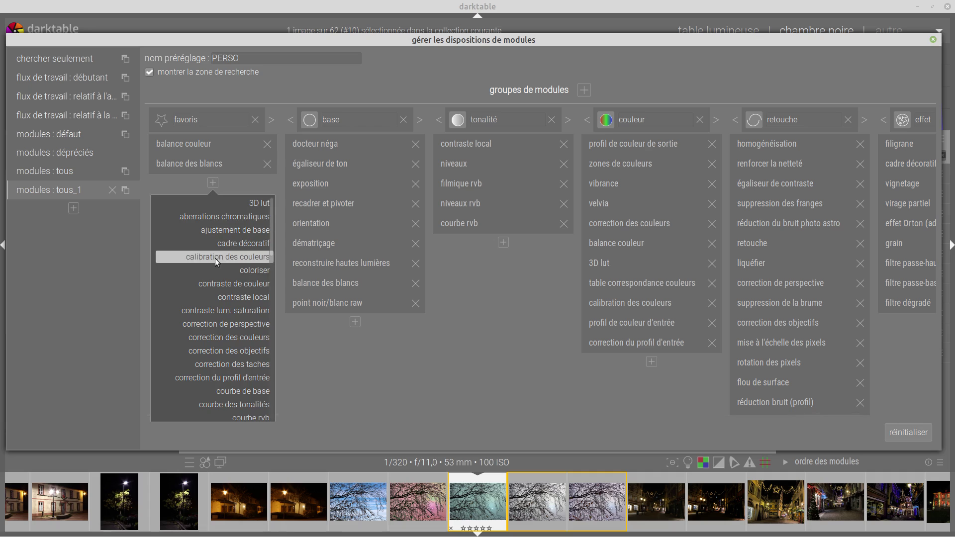
pyautogui.click(217, 257)
pyautogui.click(213, 203)
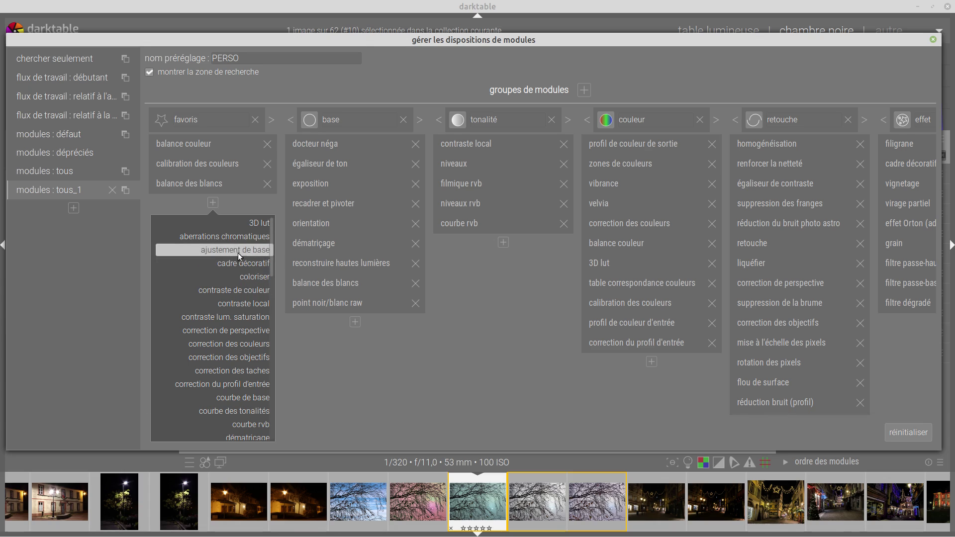
pyautogui.click(243, 303)
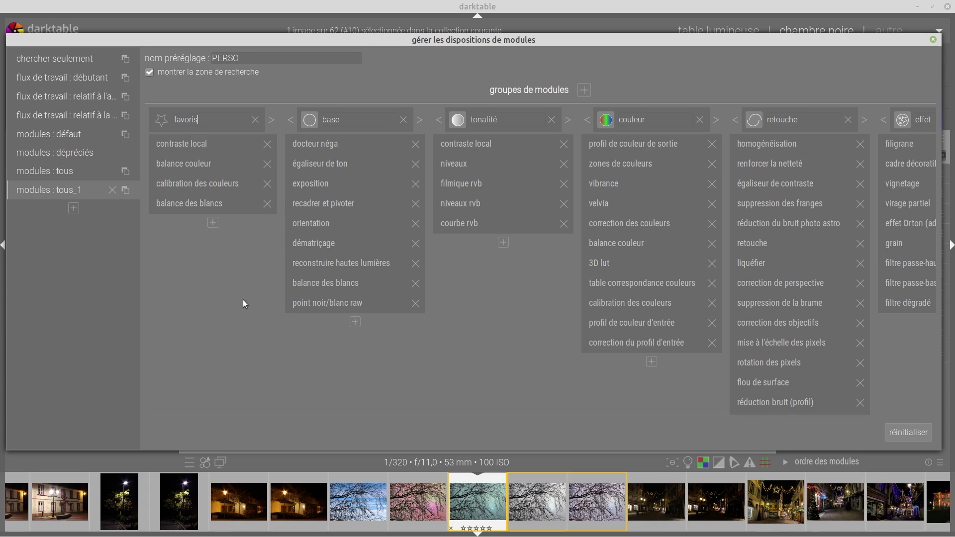
# Add the exposition and égaliseur de contraste modules to the favoris group.
pyautogui.click(213, 222)
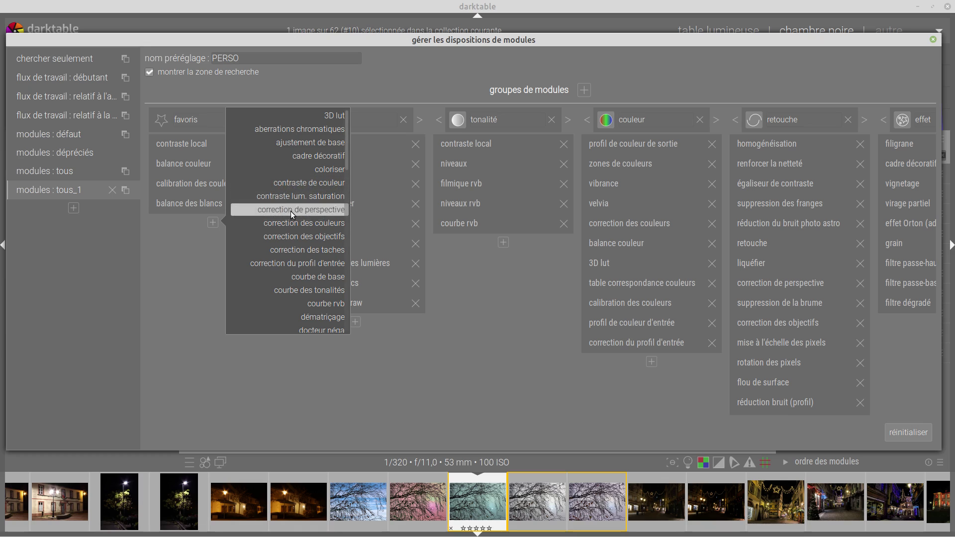
pyautogui.click(300, 253)
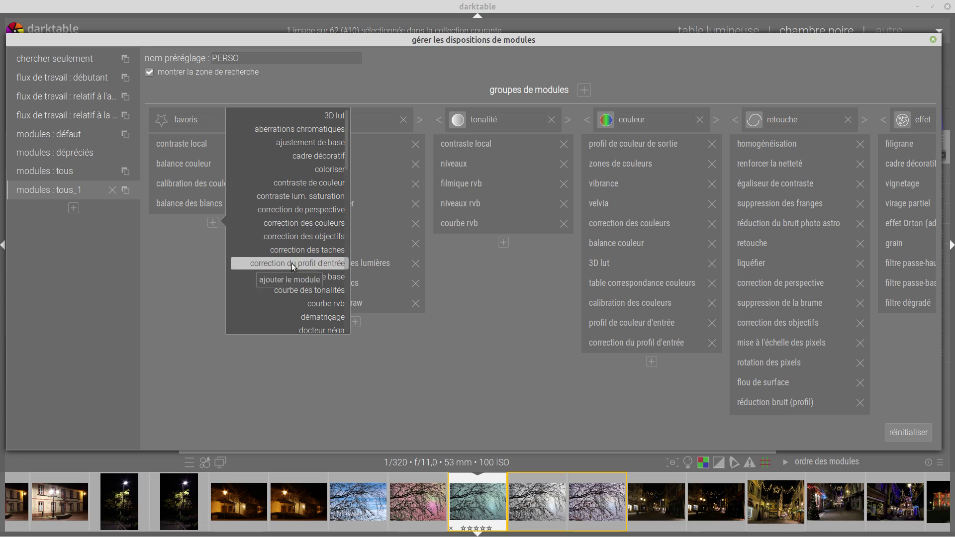
pyautogui.scroll(-3, 291, 264)
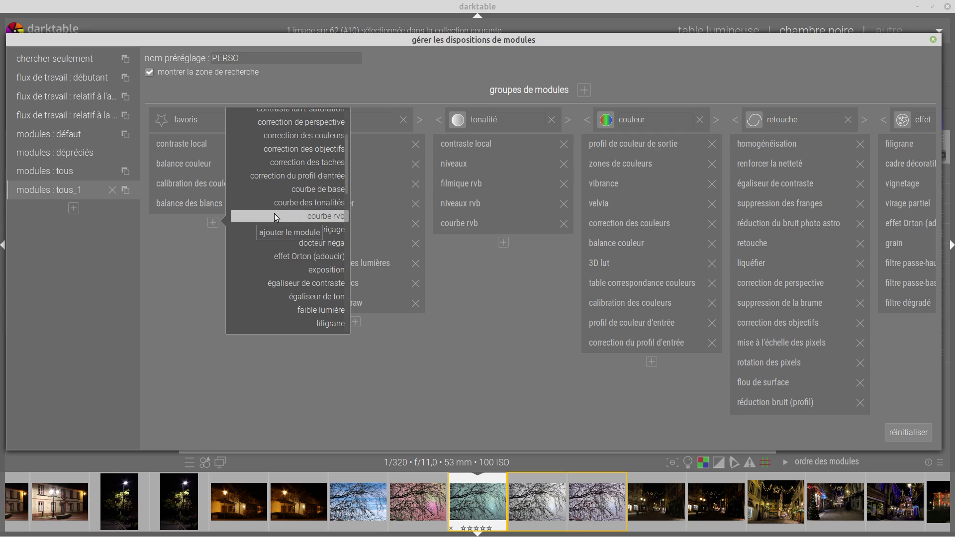
pyautogui.scroll(-2, 273, 214)
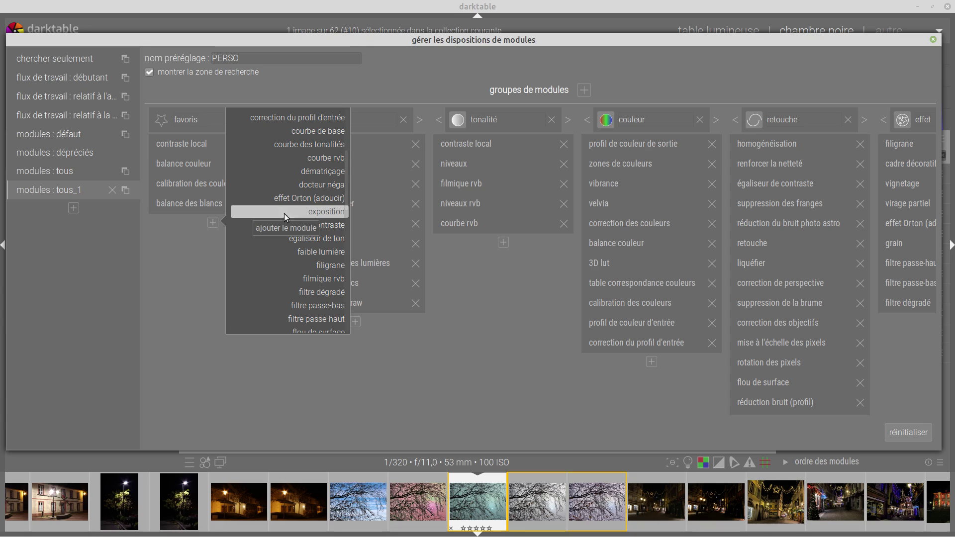
pyautogui.click(303, 211)
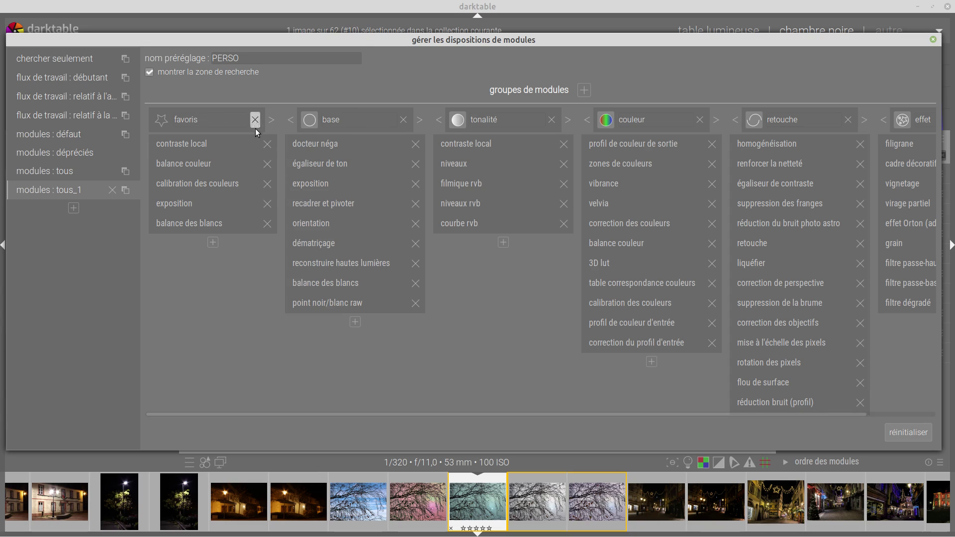
pyautogui.click(213, 243)
pyautogui.scroll(3, 295, 201)
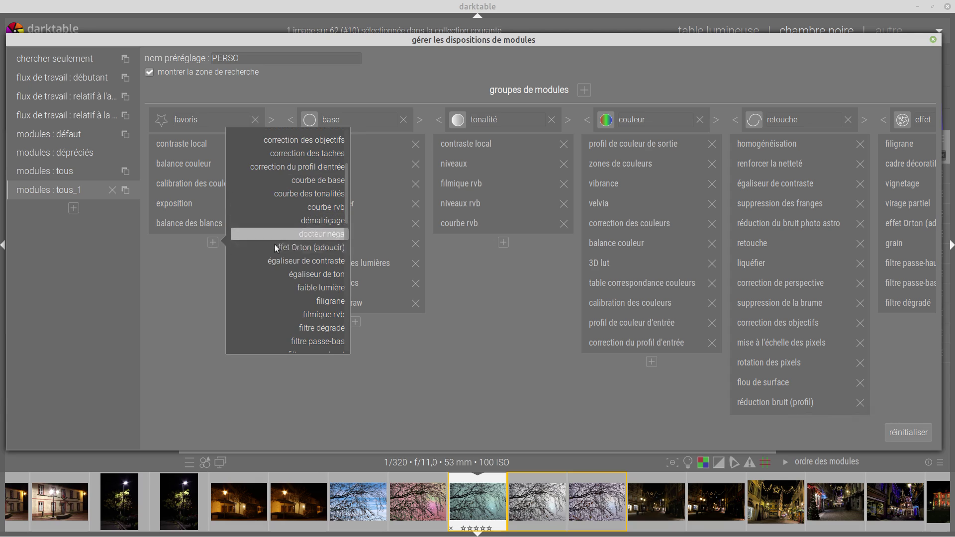
pyautogui.click(290, 261)
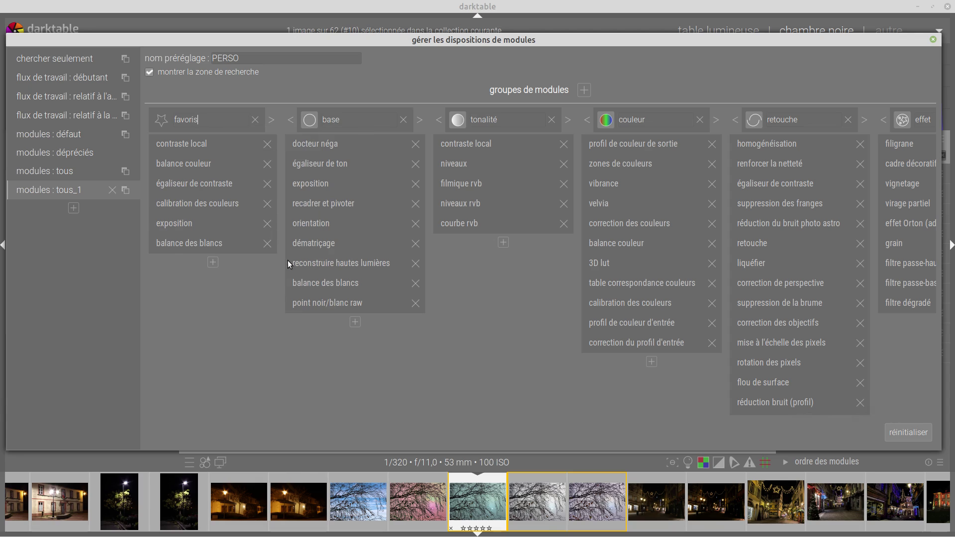
# Add the égaliseur de ton and filmique rvb modules to the favoris group.
pyautogui.click(213, 263)
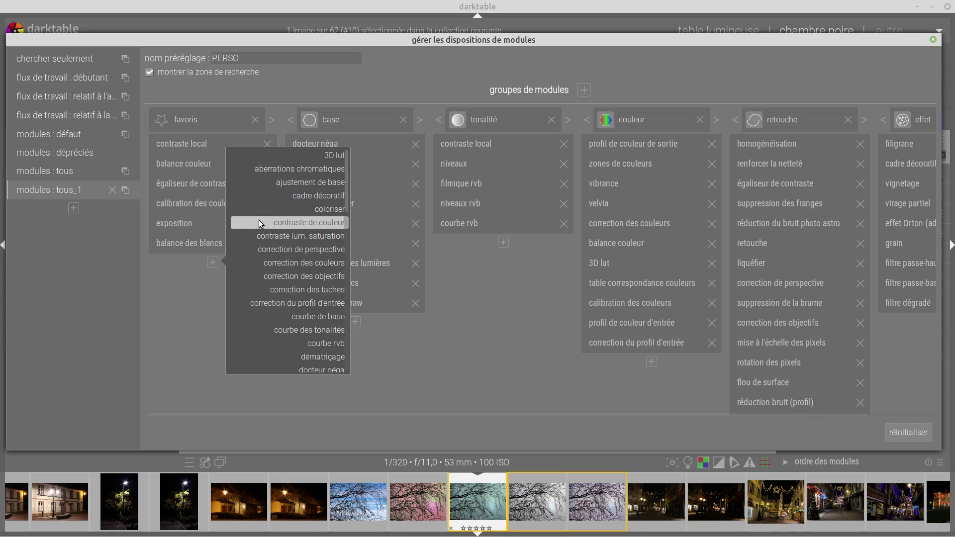
pyautogui.scroll(-2, 261, 217)
pyautogui.scroll(-5, 268, 217)
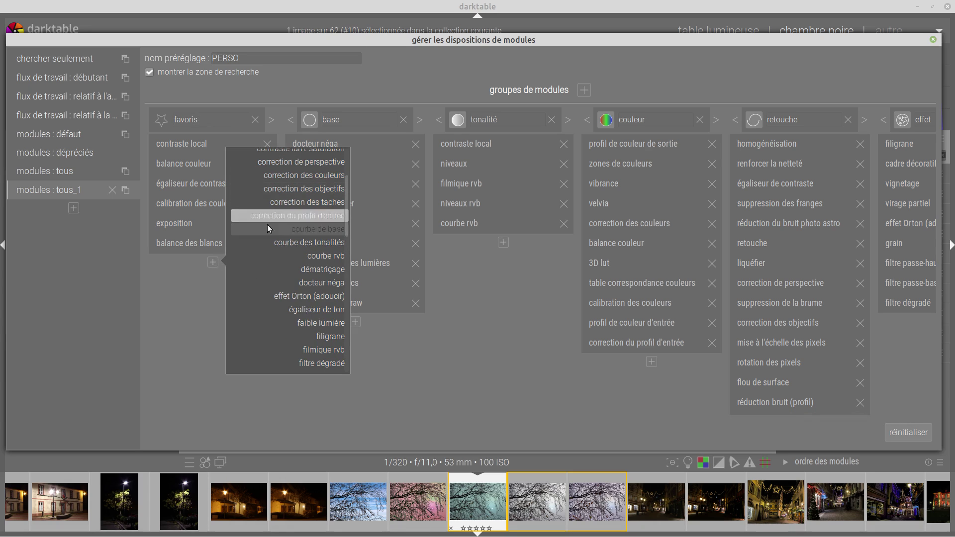
pyautogui.scroll(-2, 279, 252)
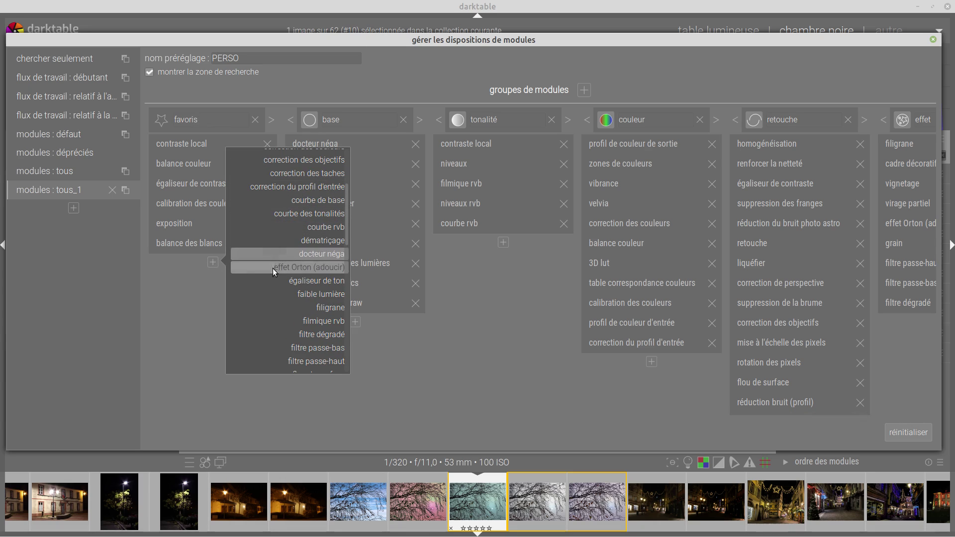
pyautogui.click(303, 281)
pyautogui.click(213, 281)
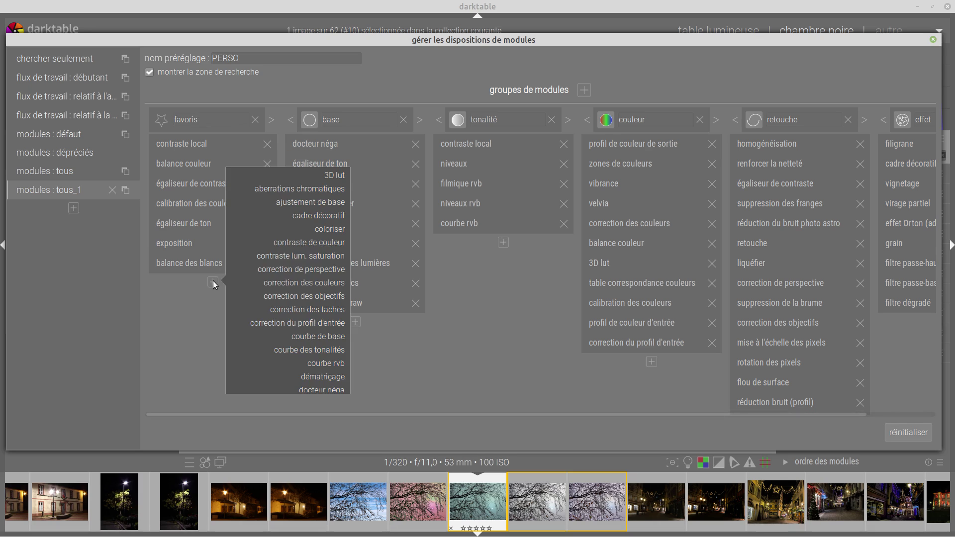
pyautogui.scroll(-10, 250, 262)
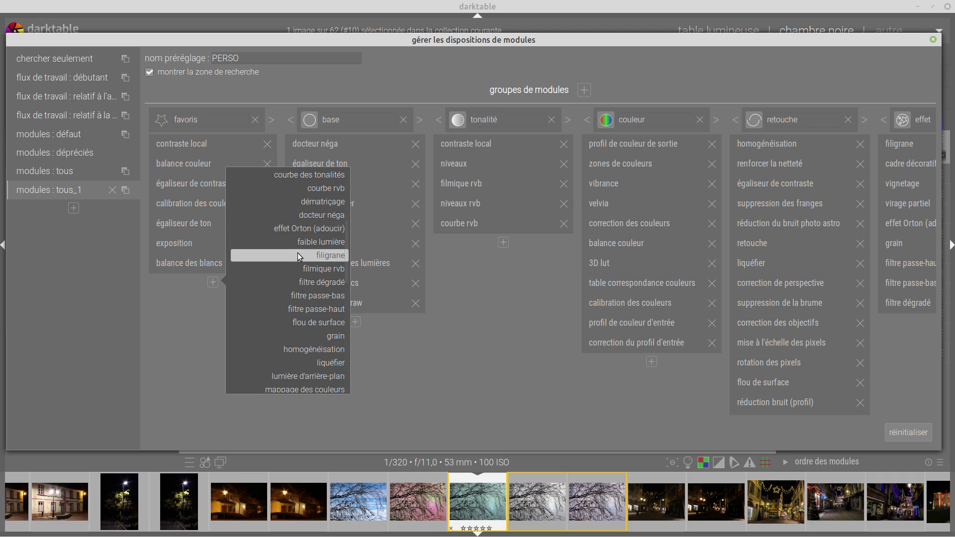
pyautogui.click(309, 271)
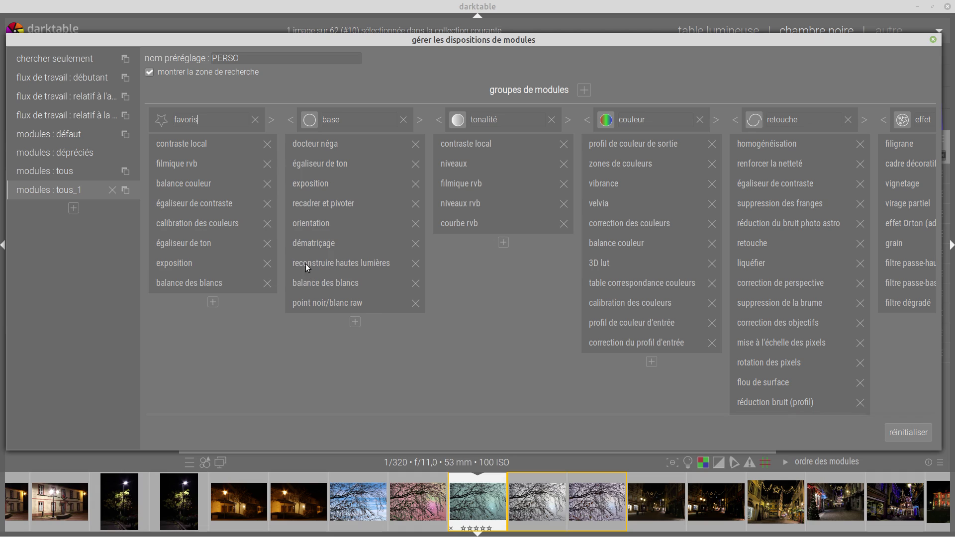
# Add the recadrer et pivoter module to the favoris group.
pyautogui.click(216, 303)
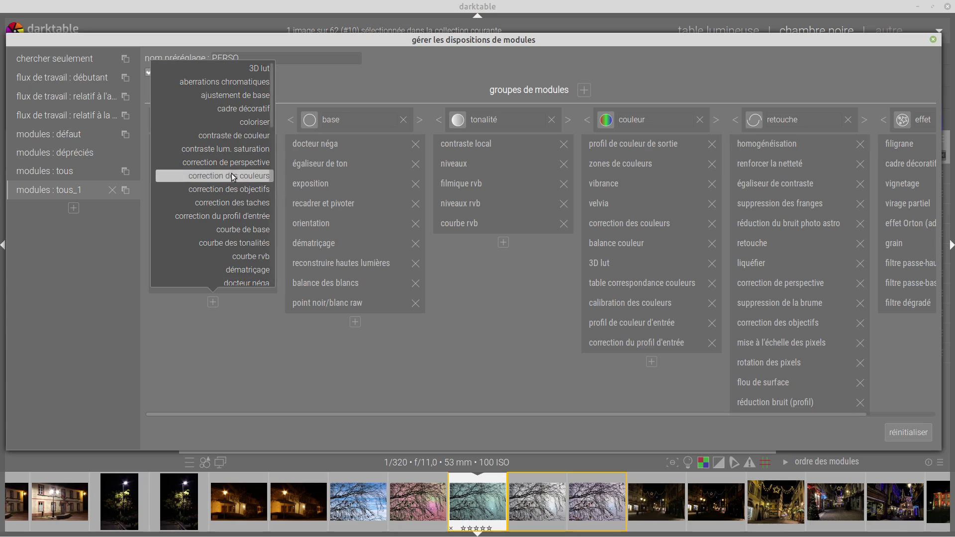
pyautogui.scroll(-5, 223, 177)
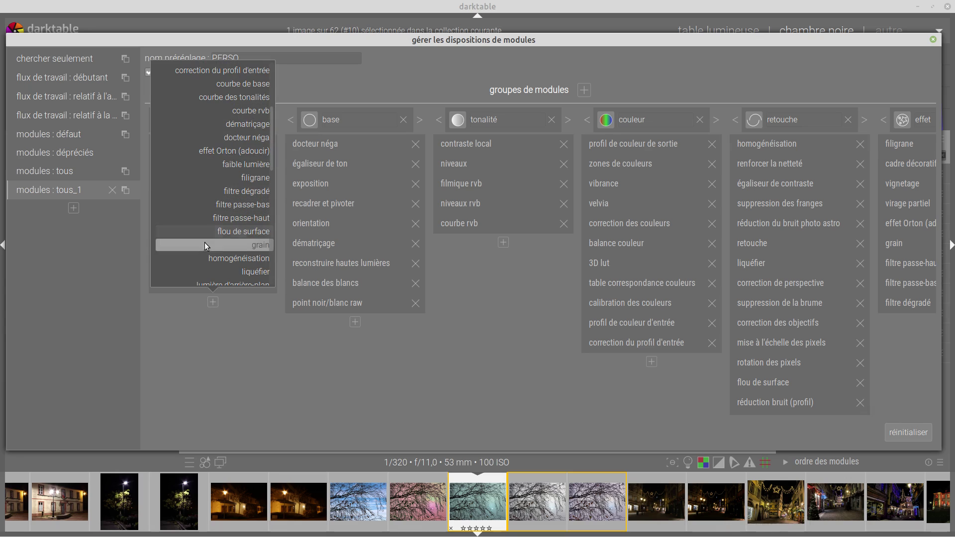
pyautogui.scroll(-2, 201, 247)
pyautogui.scroll(-1, 194, 204)
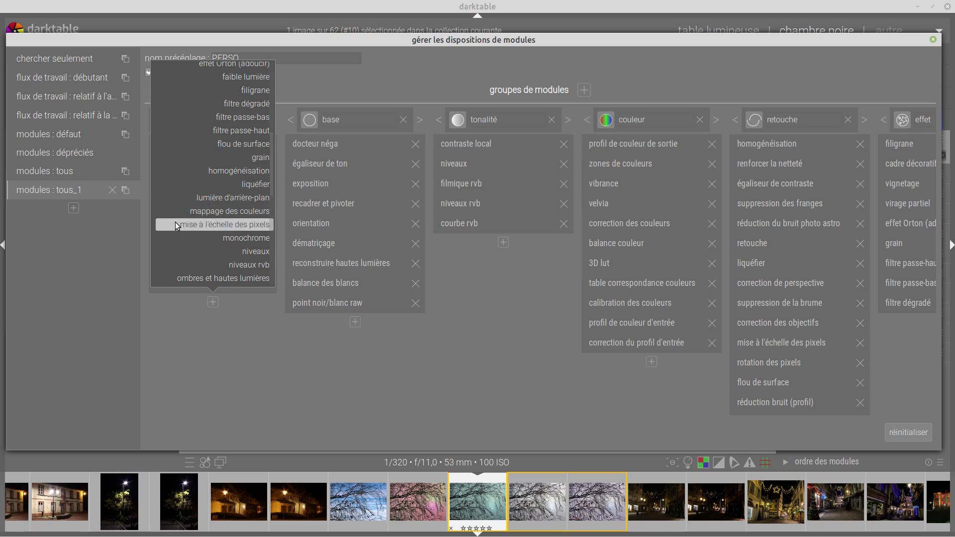
pyautogui.scroll(-1, 178, 220)
pyautogui.scroll(-2, 184, 222)
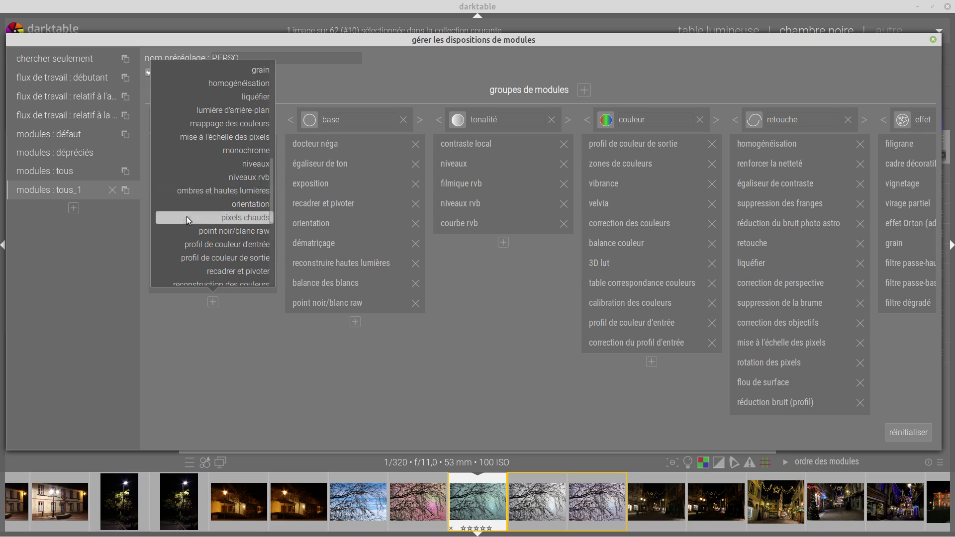
pyautogui.scroll(-2, 196, 188)
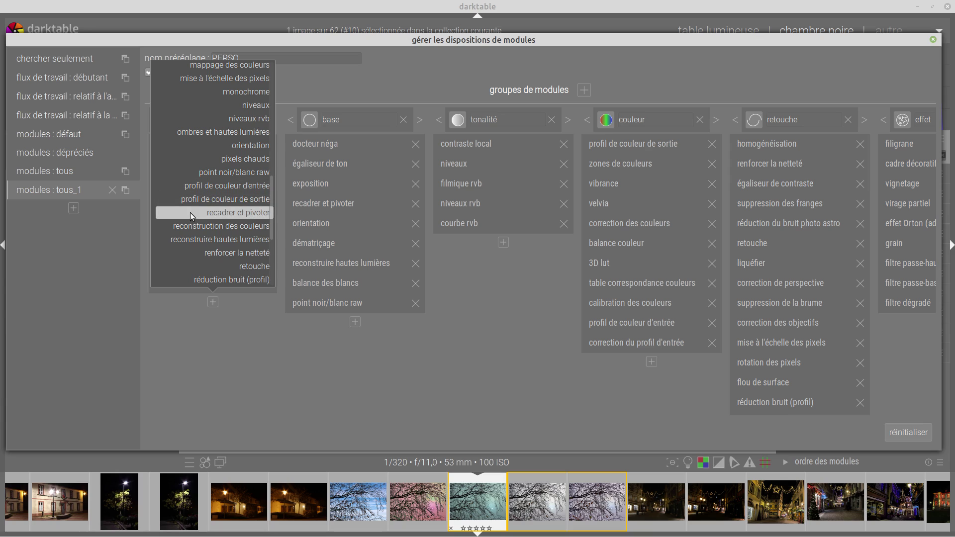
pyautogui.click(220, 213)
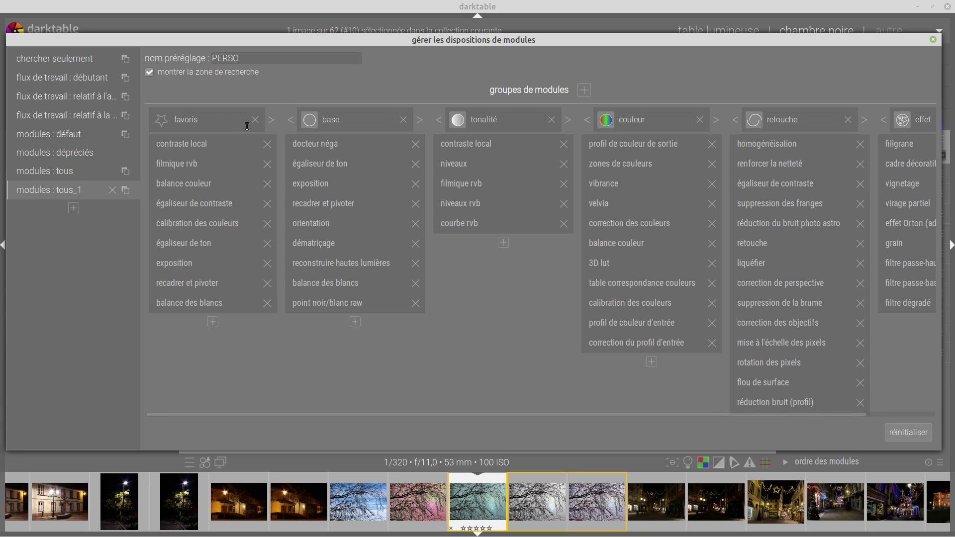
# Add the retouche module to the favoris group.
pyautogui.click(212, 322)
pyautogui.scroll(-3, 214, 248)
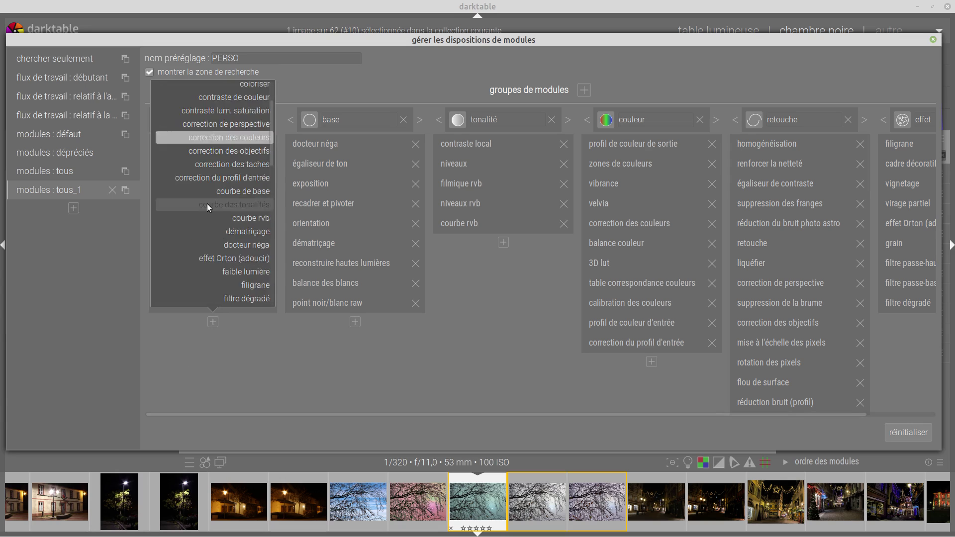
pyautogui.scroll(-5, 208, 210)
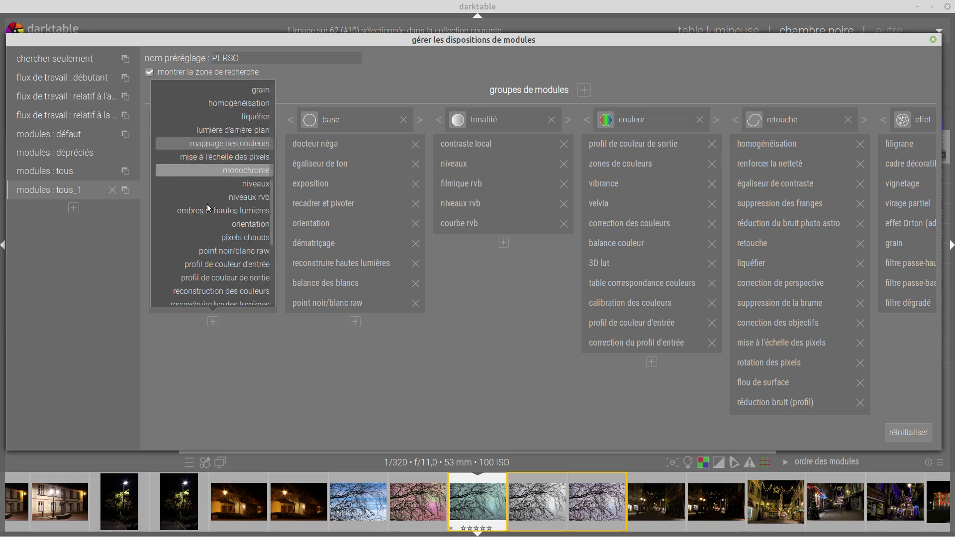
pyautogui.scroll(-4, 212, 184)
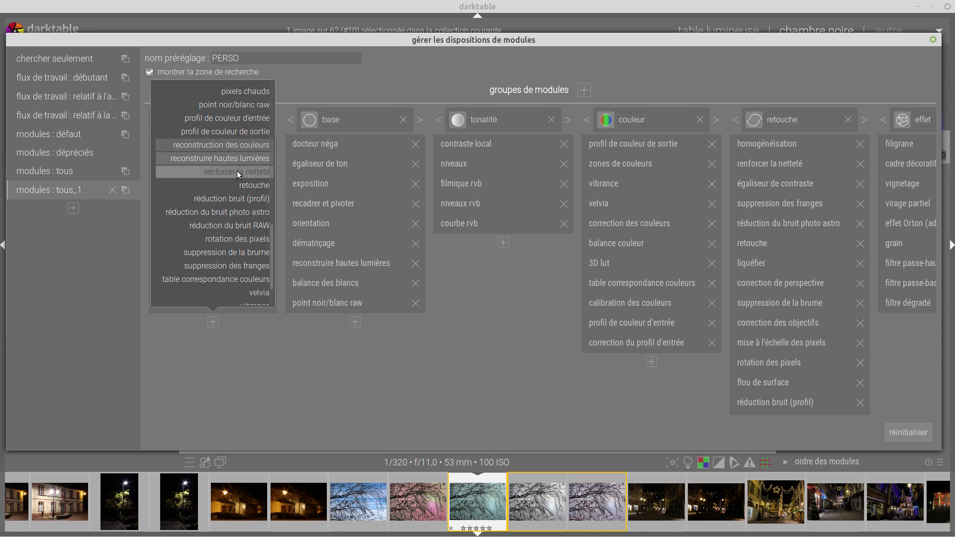
pyautogui.click(249, 185)
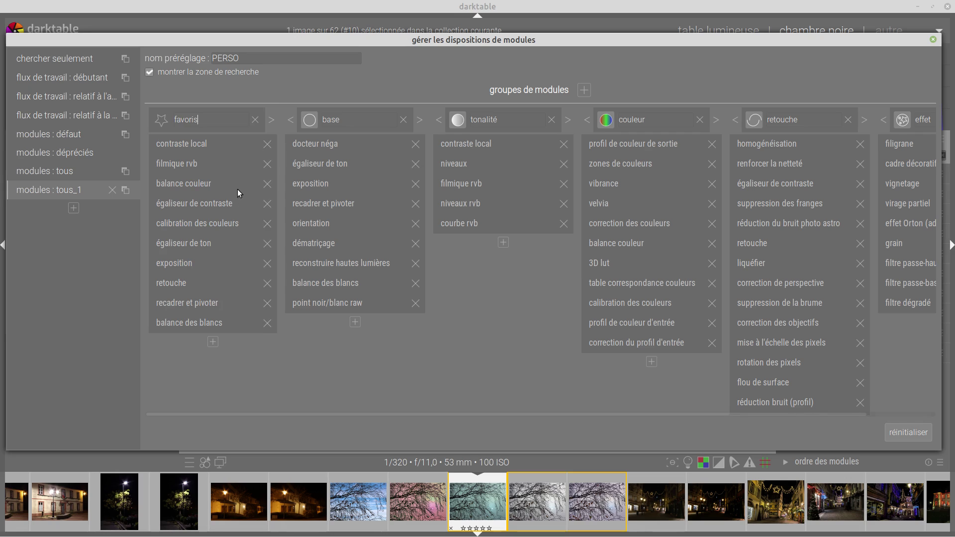
# Add the réduction bruit (profil) and suppression de la brume modules to the favoris group.
pyautogui.click(213, 342)
pyautogui.scroll(-5, 219, 197)
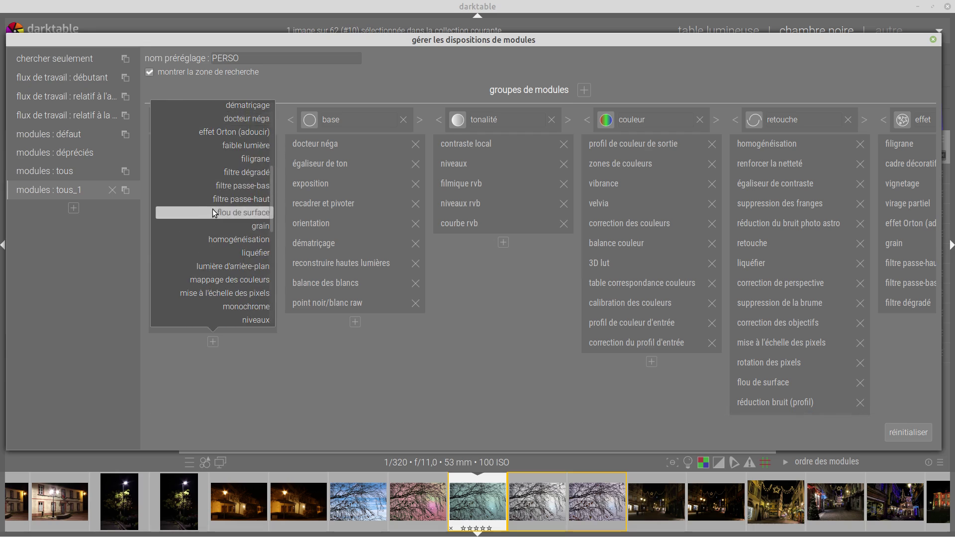
pyautogui.scroll(-8, 213, 209)
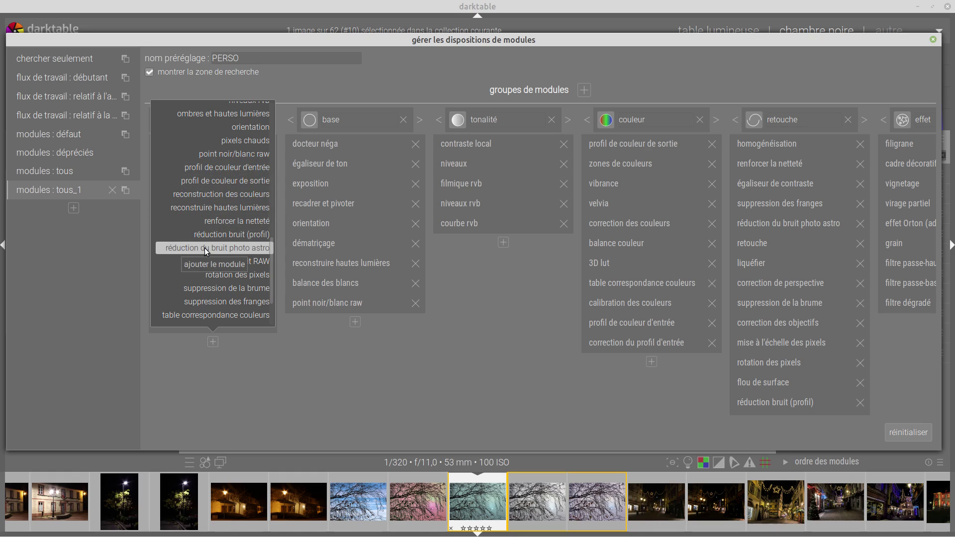
pyautogui.scroll(-3, 205, 246)
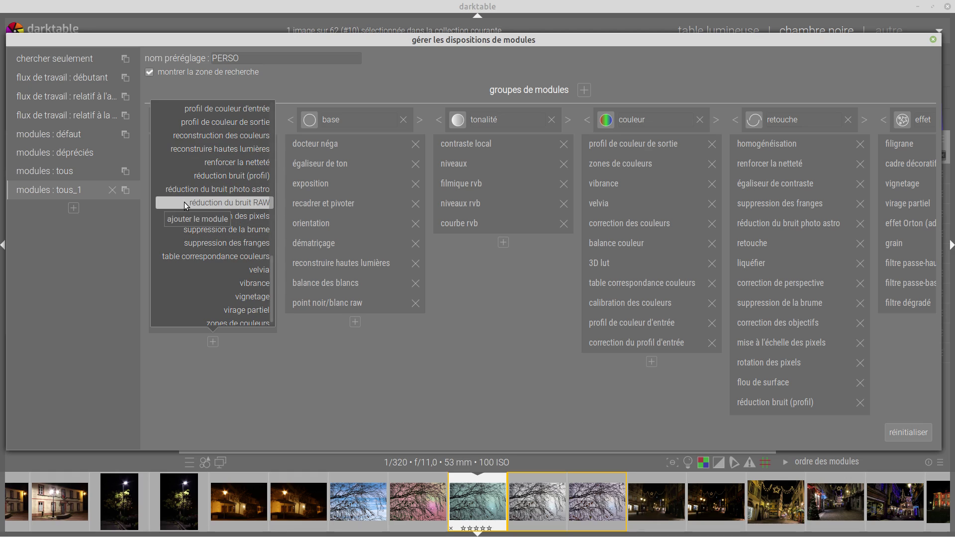
pyautogui.click(222, 176)
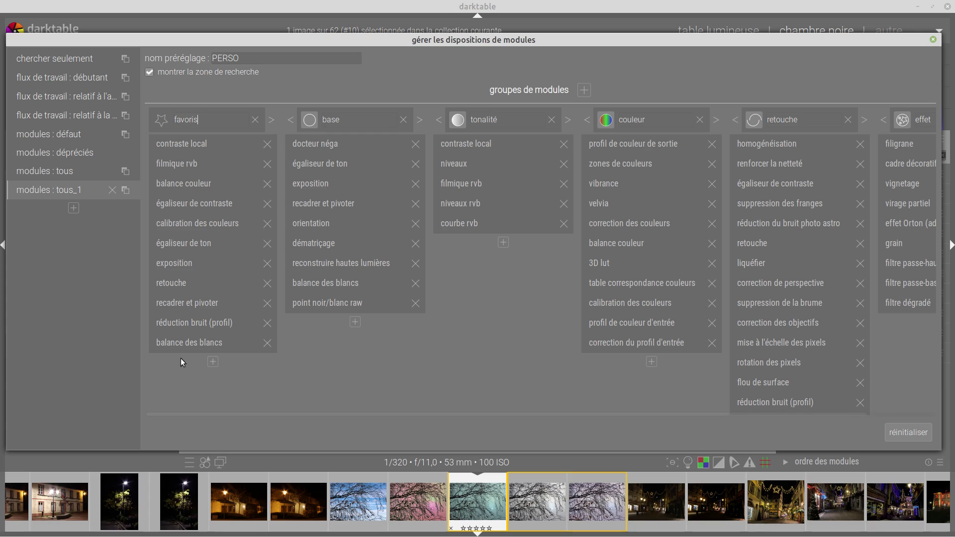
pyautogui.click(213, 361)
pyautogui.scroll(-10, 223, 209)
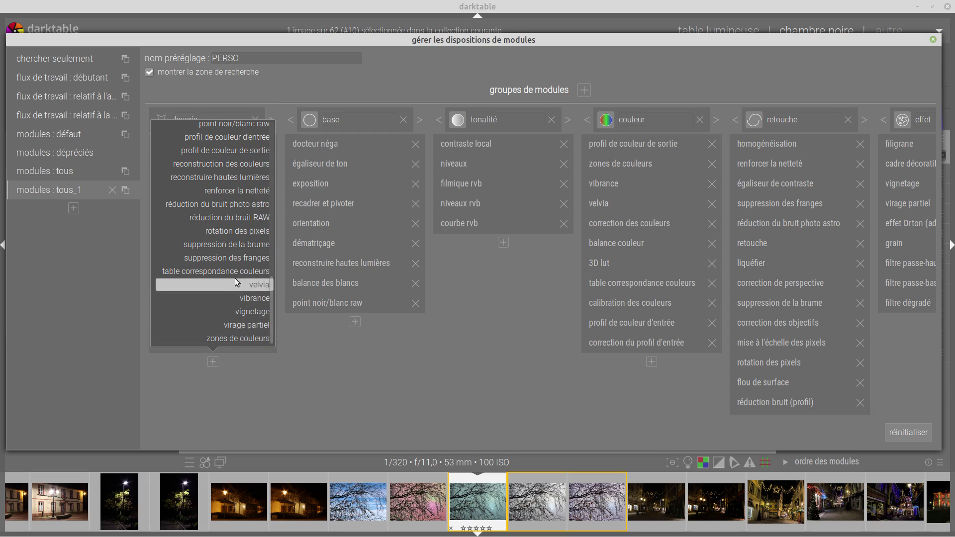
pyautogui.click(219, 246)
# Look through the remaining modules that can be added to the favoris group for any others worth including.
pyautogui.click(212, 381)
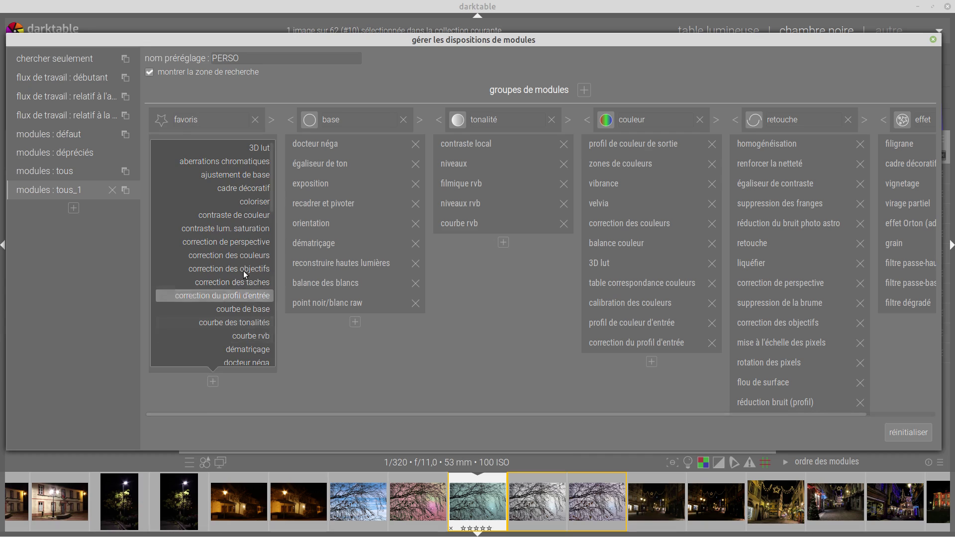
pyautogui.moveTo(272, 172); pyautogui.dragTo(278, 305)
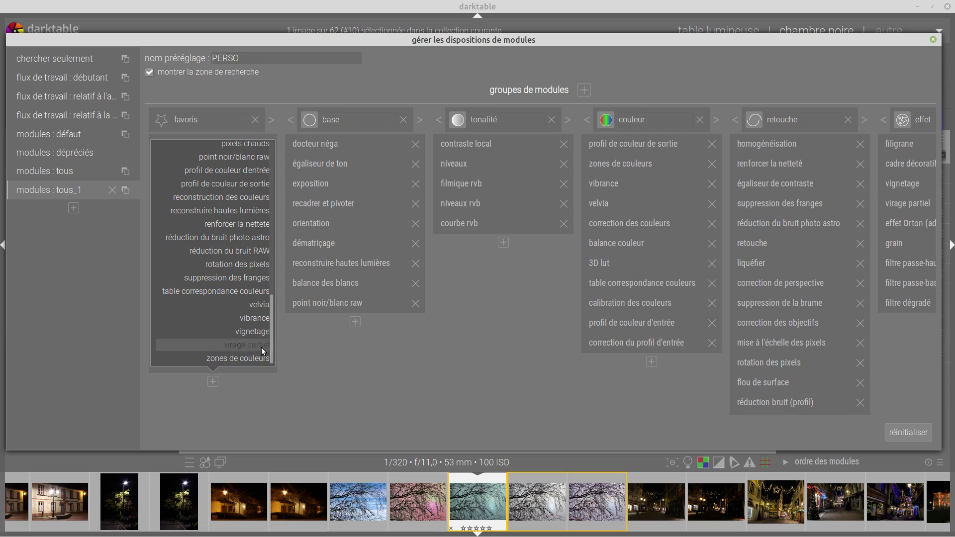
pyautogui.scroll(-3, 241, 338)
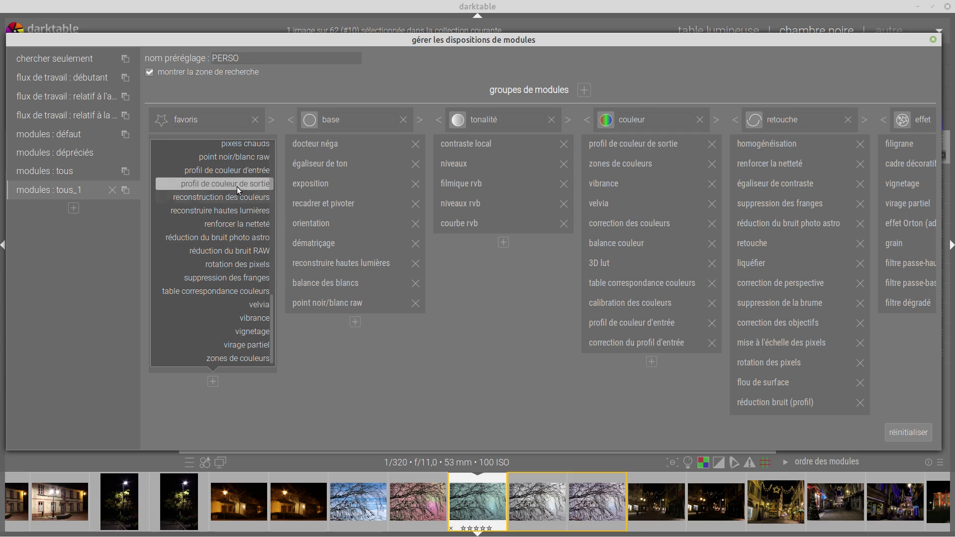
pyautogui.scroll(4, 237, 172)
pyautogui.scroll(4, 236, 187)
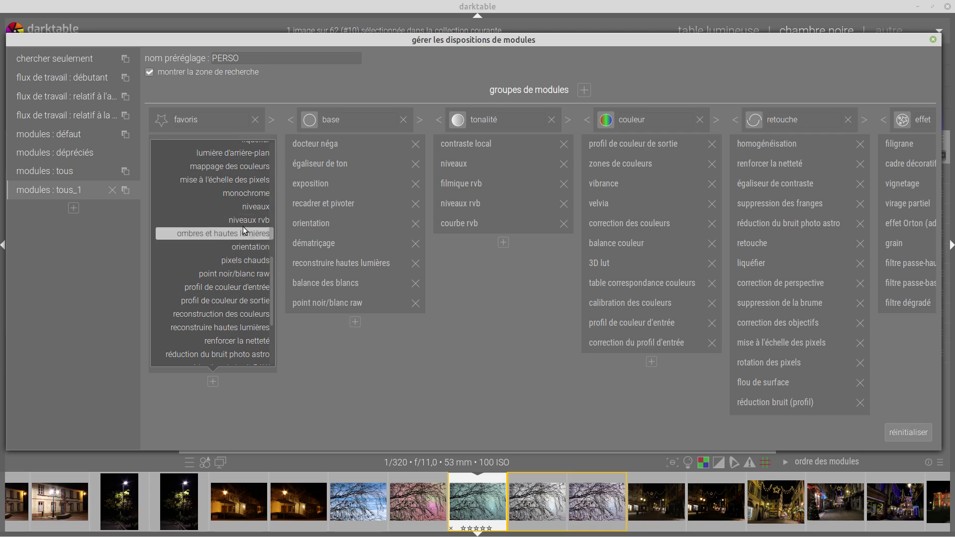
pyautogui.scroll(4, 243, 194)
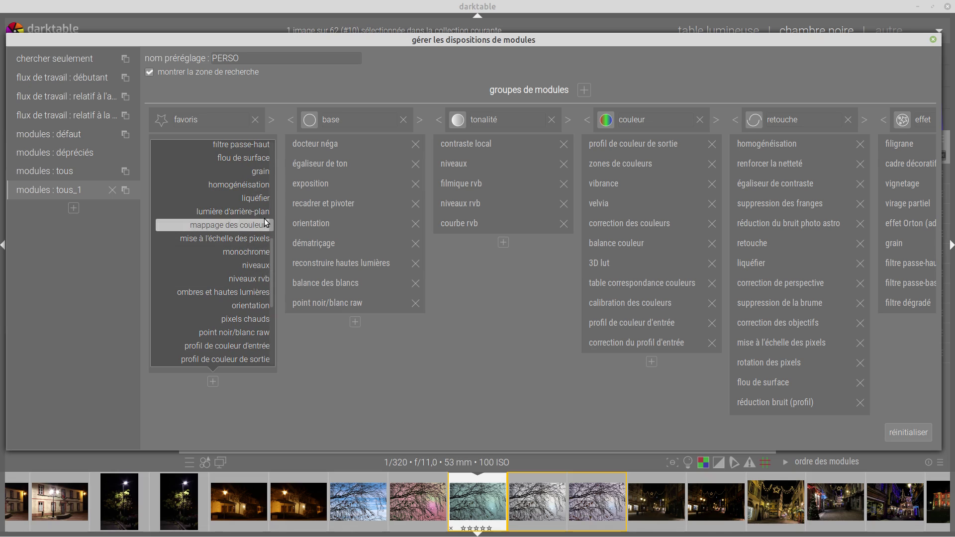
pyautogui.scroll(6, 239, 211)
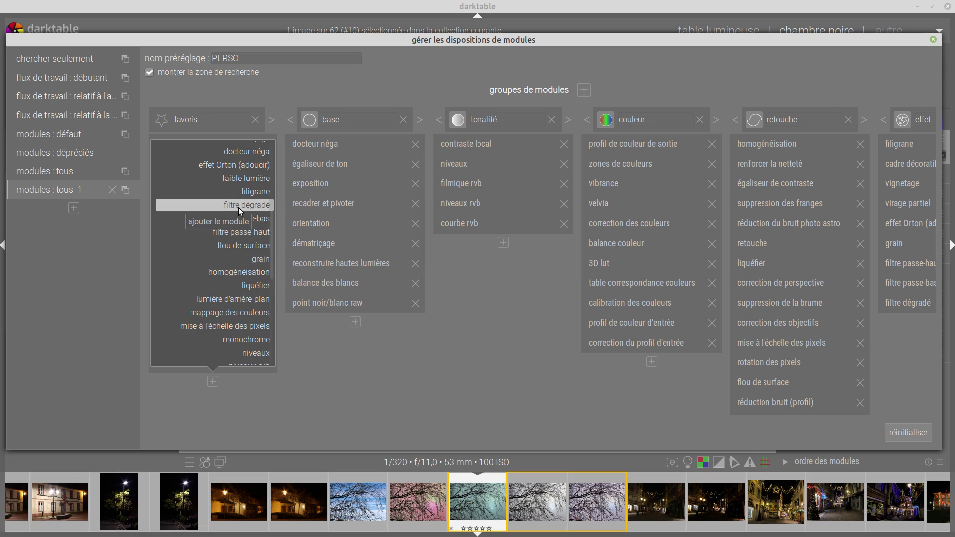
pyautogui.scroll(10, 237, 208)
pyautogui.scroll(5, 238, 207)
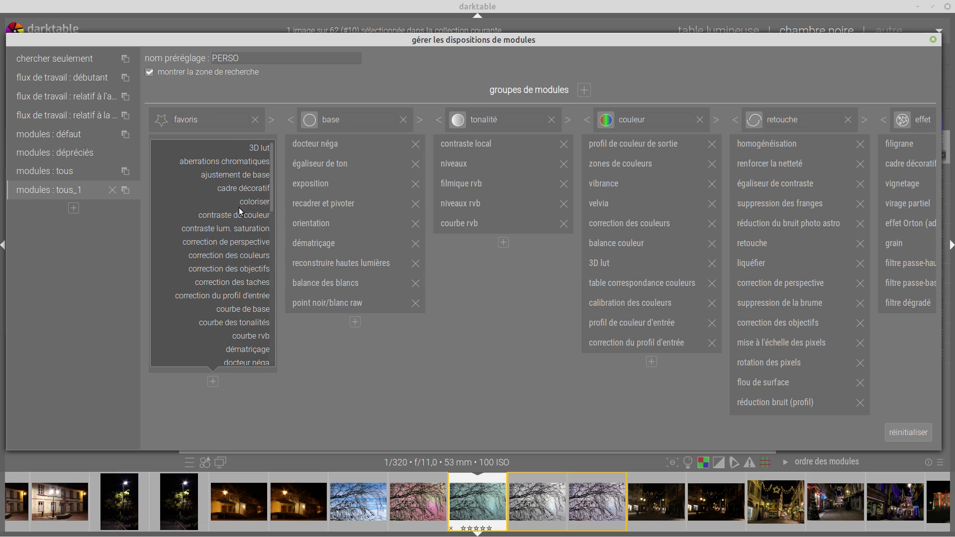
pyautogui.click(296, 88)
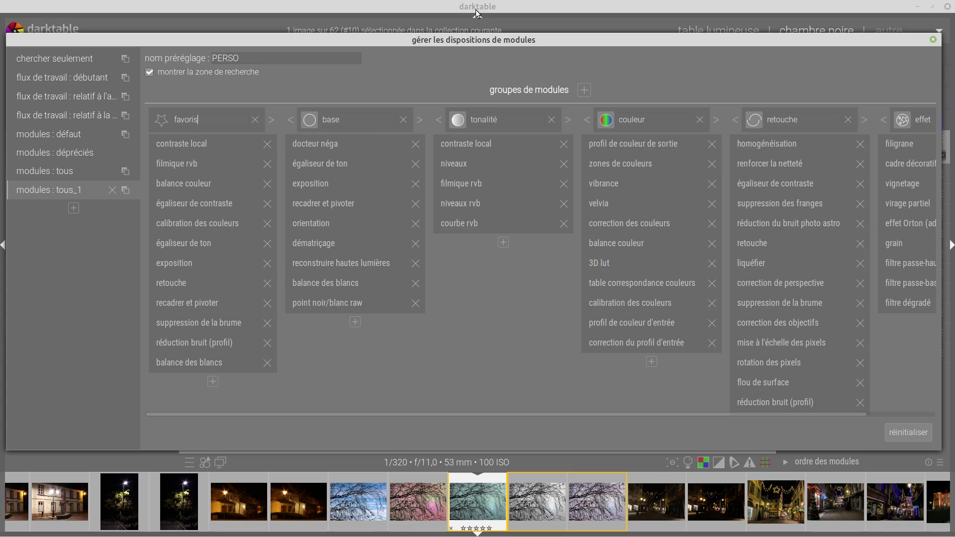
# Close the module layout manager and apply the PERSO preset to the darkroom modules.
pyautogui.moveTo(828, 41)
pyautogui.mouseDown()
pyautogui.moveTo(826, 53)
pyautogui.moveTo(831, 47)
pyautogui.mouseUp()
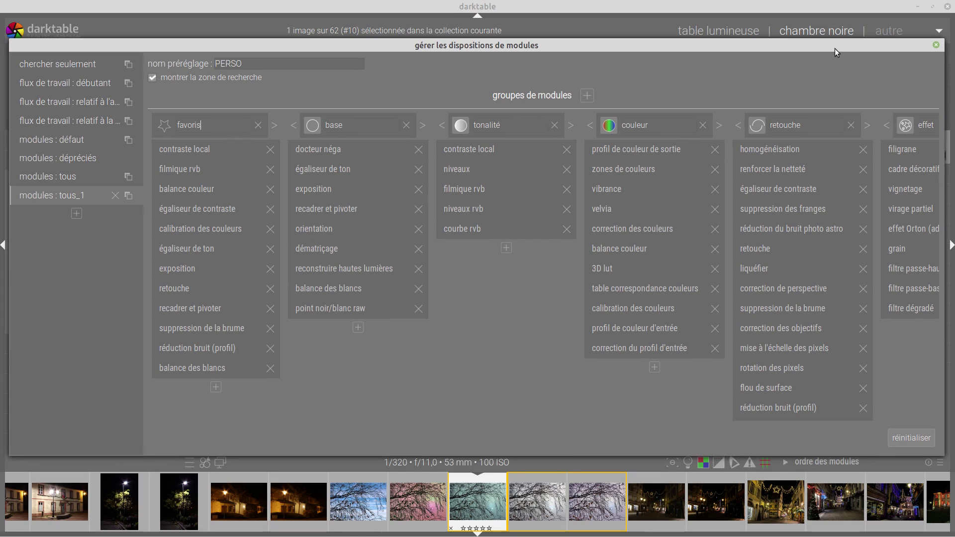
pyautogui.click(937, 45)
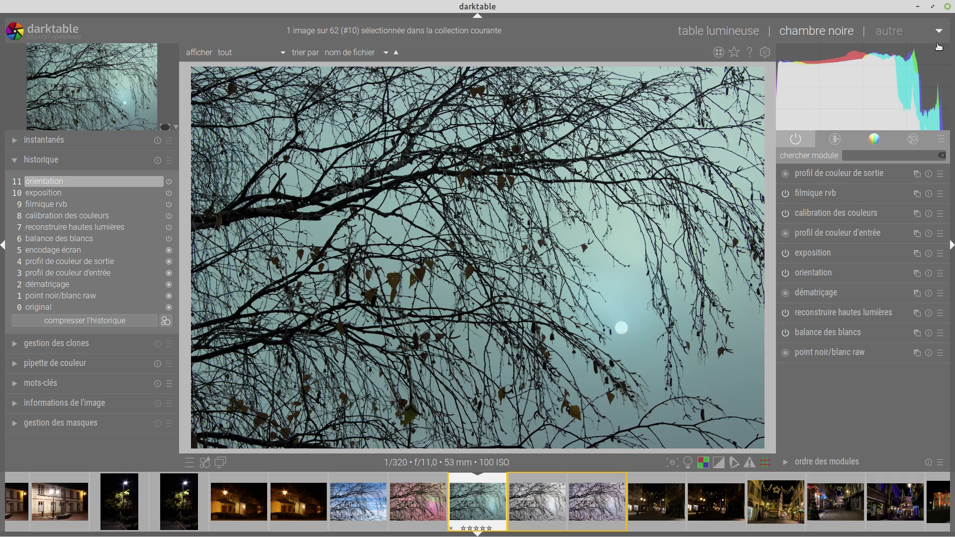
pyautogui.click(941, 140)
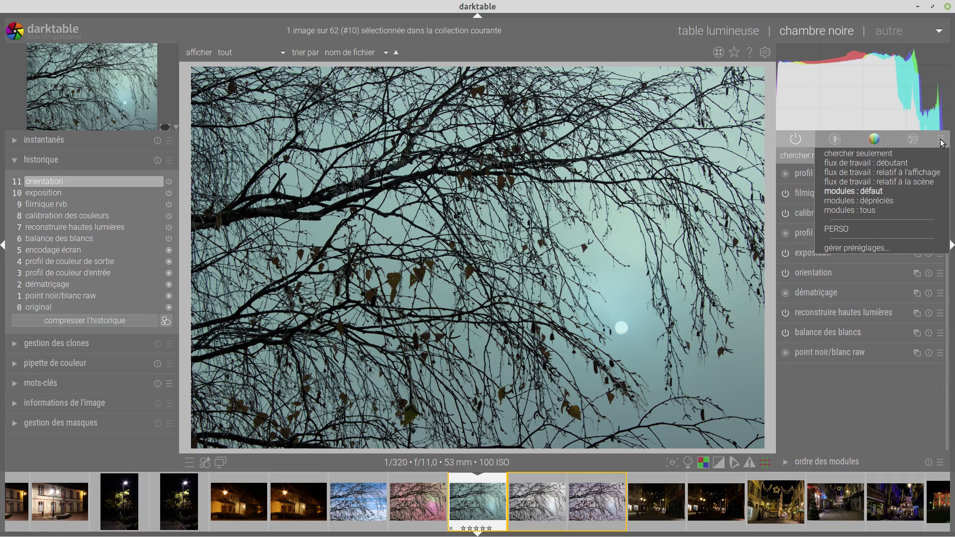
pyautogui.click(846, 229)
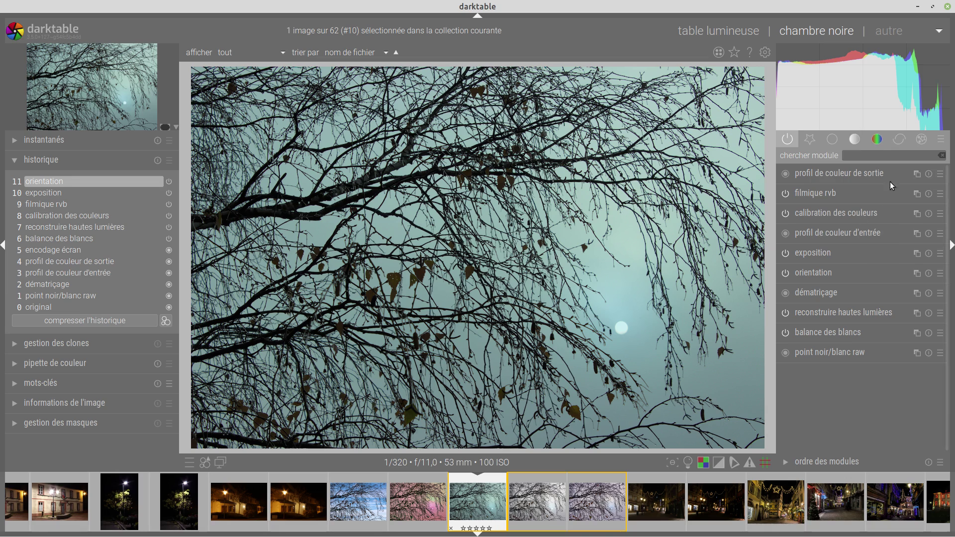
# Examine the modules in each group of the PERSO layout: active modules, favoris, base, tonalité, couleur, retouche and effet.
pyautogui.click(810, 139)
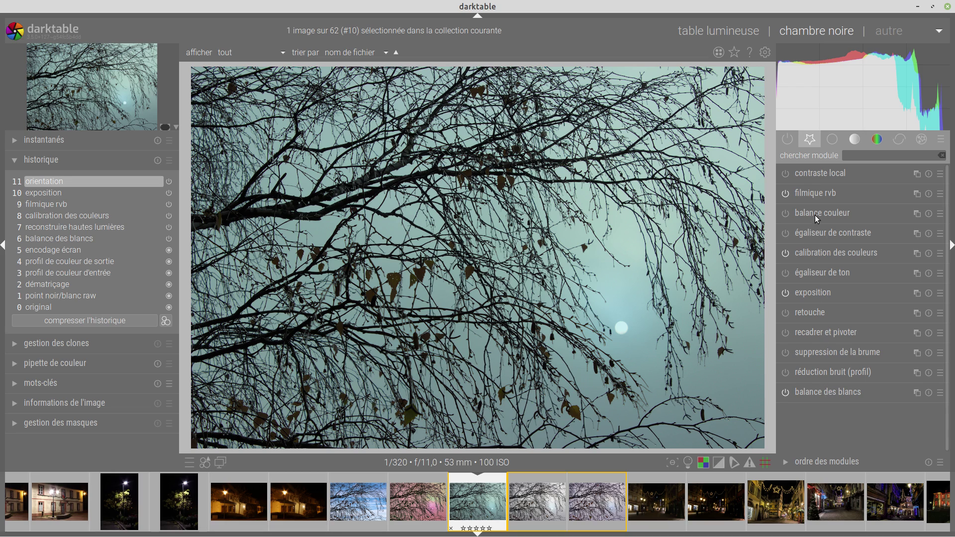
pyautogui.click(832, 139)
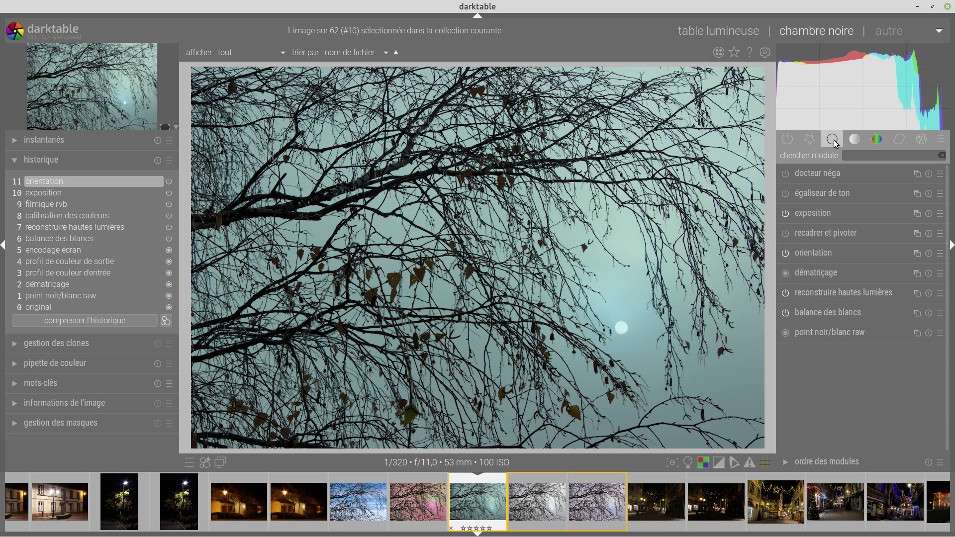
pyautogui.click(855, 140)
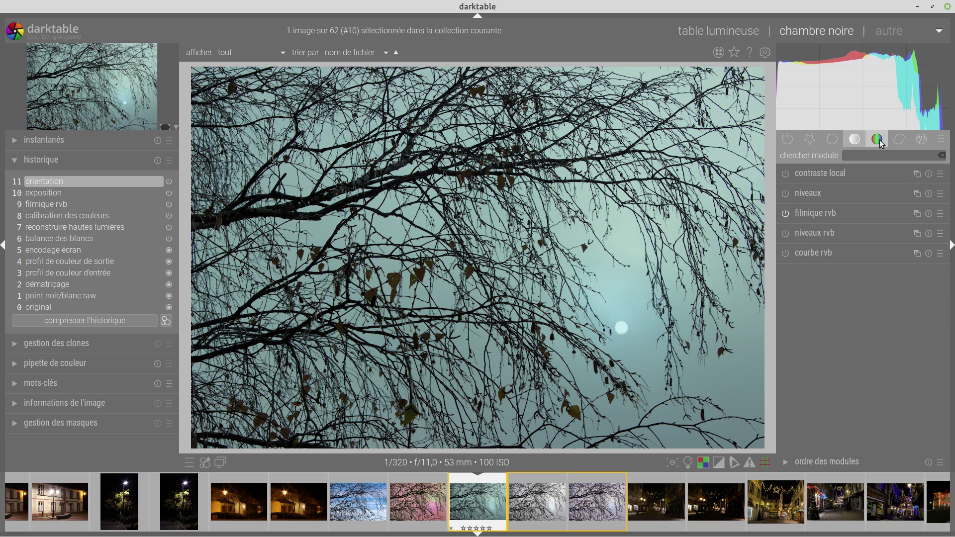
pyautogui.click(879, 139)
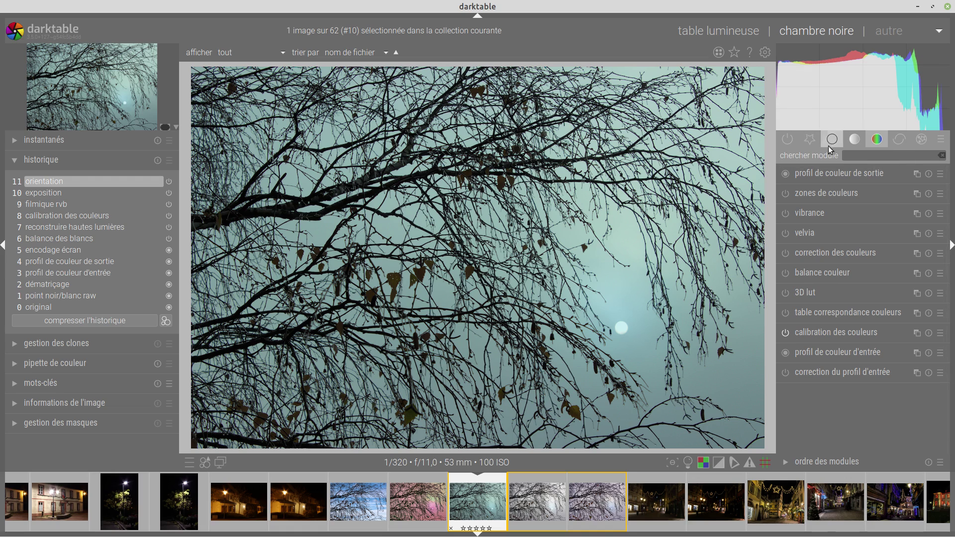
pyautogui.click(788, 140)
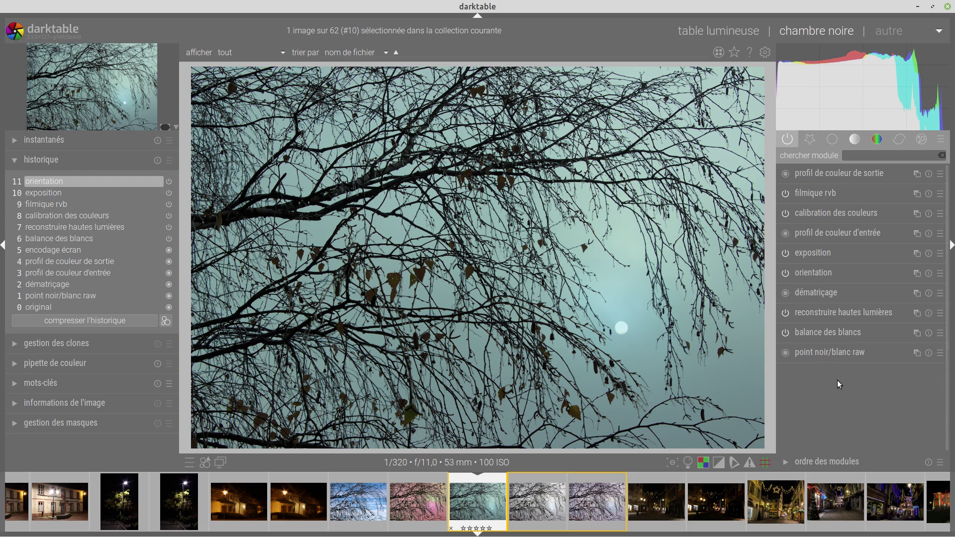
pyautogui.click(810, 140)
pyautogui.click(832, 140)
pyautogui.click(854, 140)
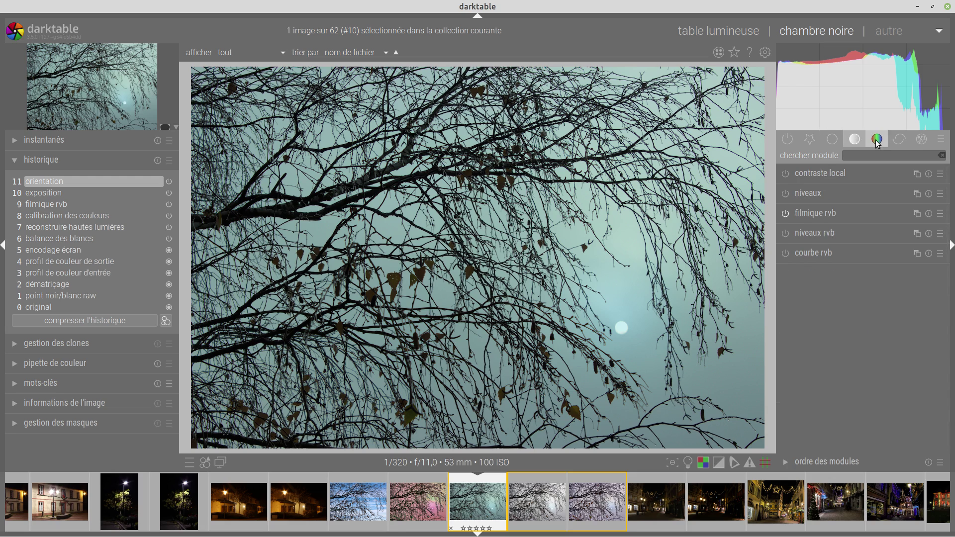
pyautogui.click(876, 140)
pyautogui.click(899, 140)
pyautogui.click(922, 140)
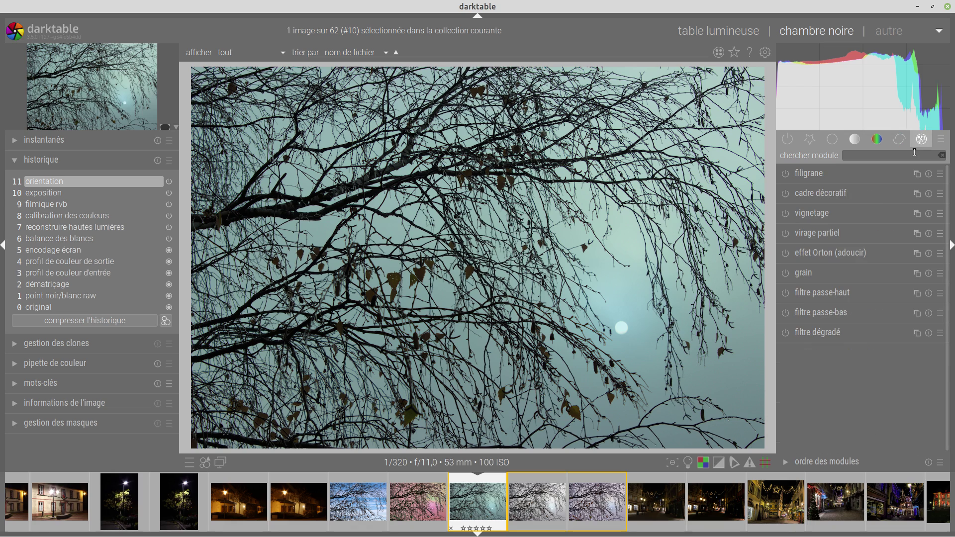